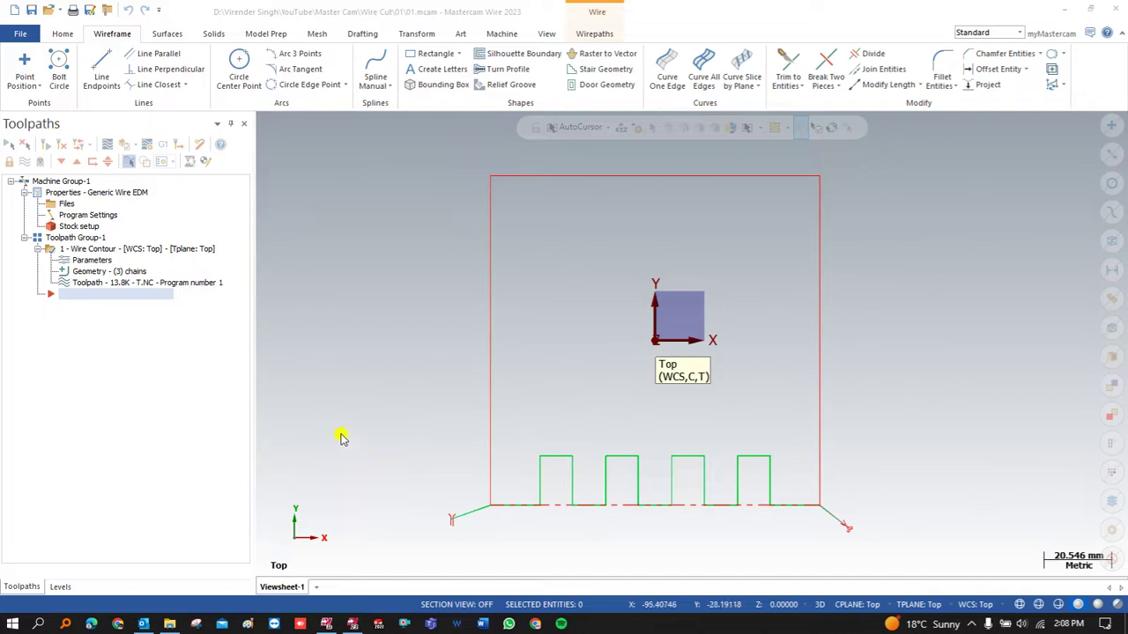
Step: Simulate the existing wire contour toolpath in Verify mode, play it through and close the simulator
click(13, 150)
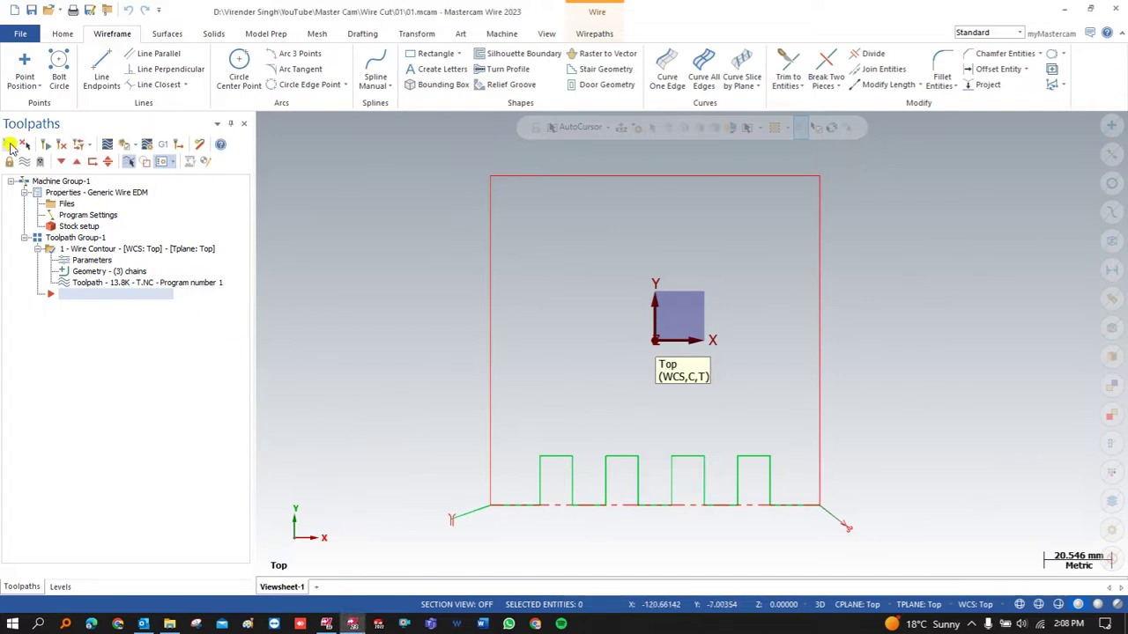
click(124, 145)
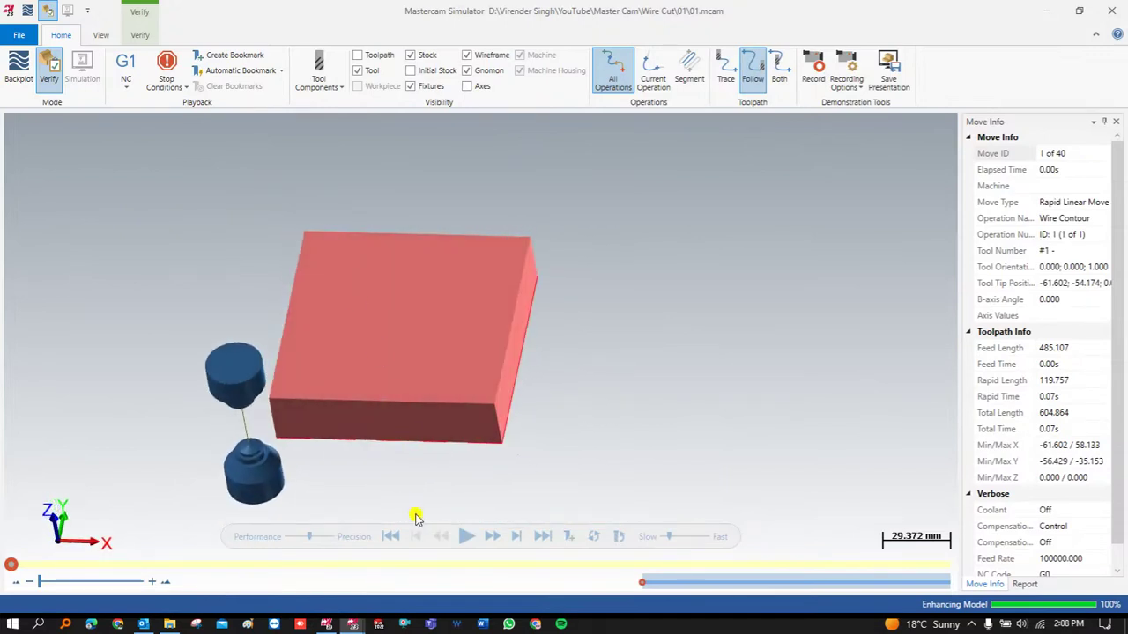
click(466, 536)
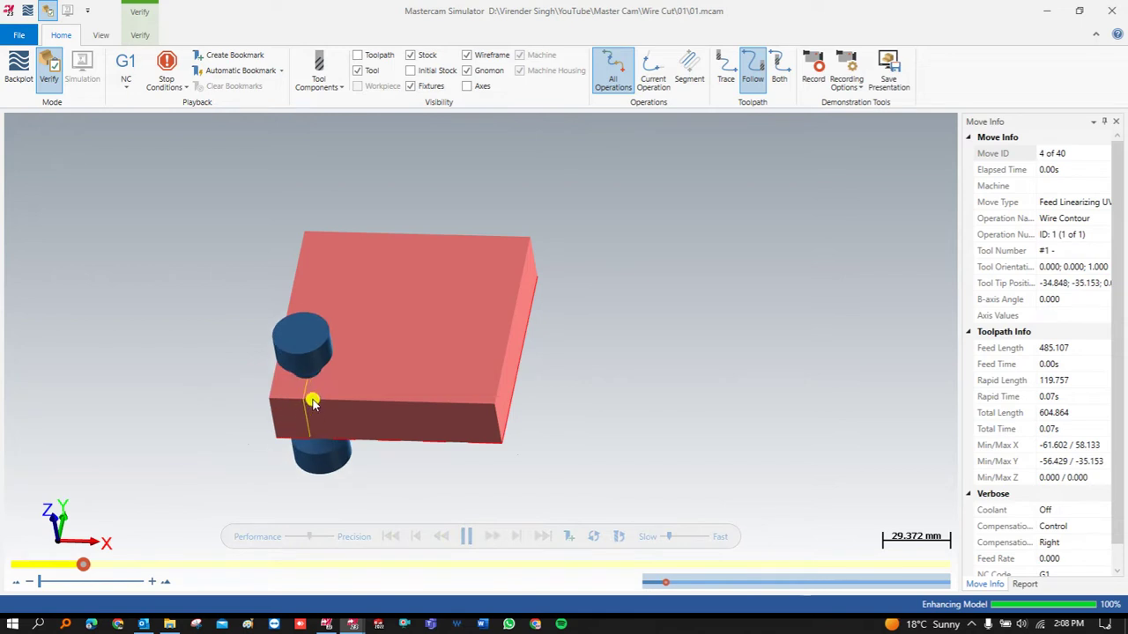
scroll(313, 402, up, 3)
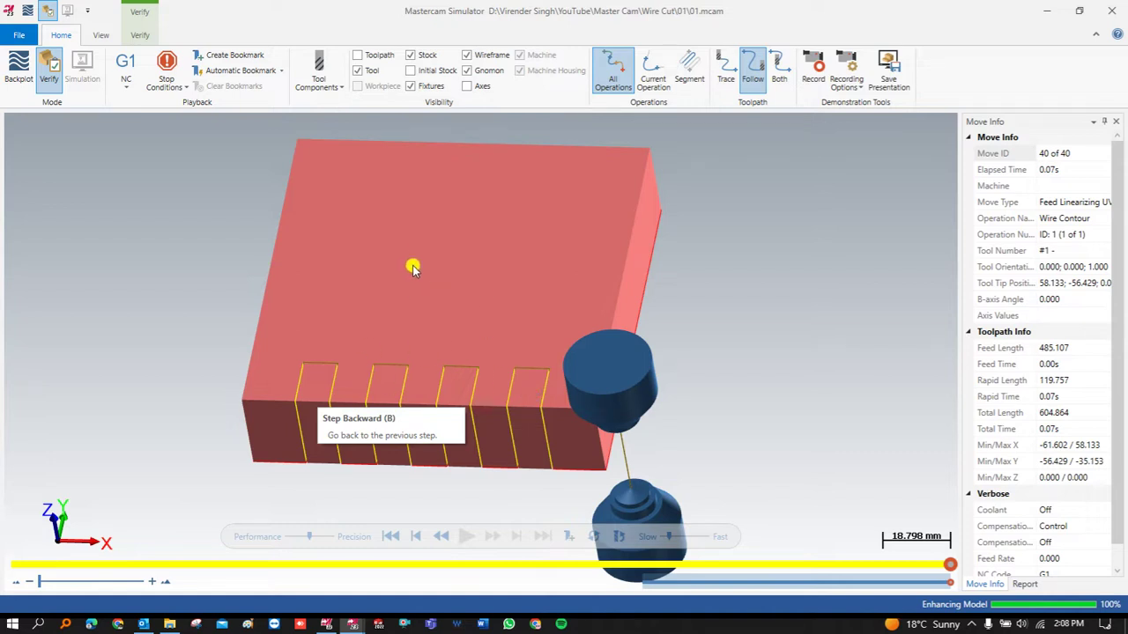
key(alt+F4)
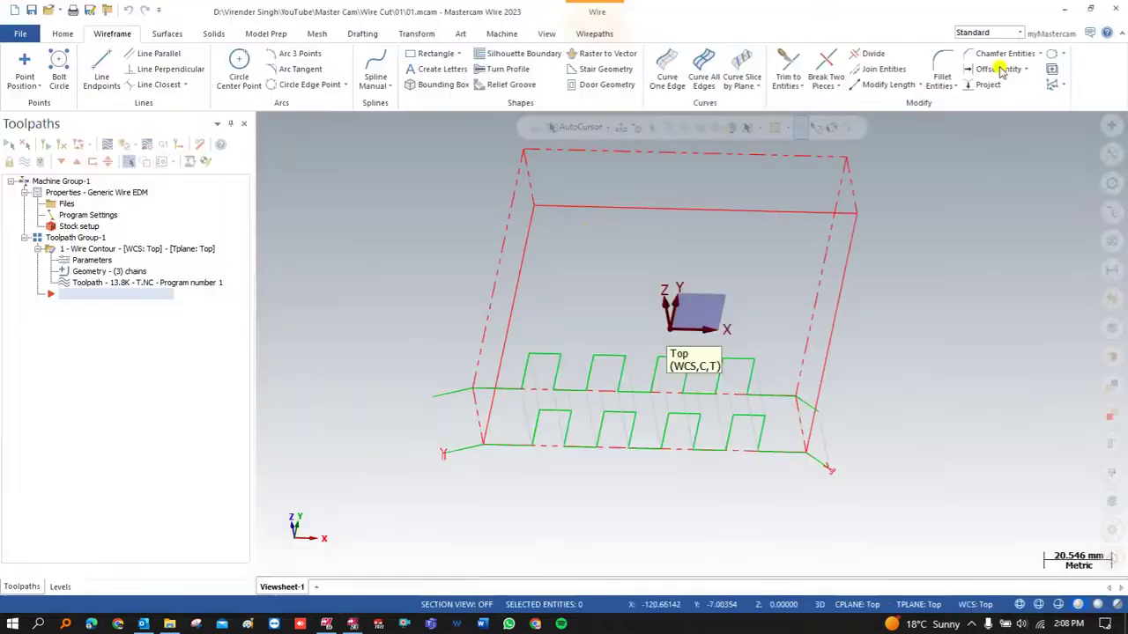
Step: Return to the top view and inspect the slotted profile of the existing part
right_click(425, 272)
click(456, 351)
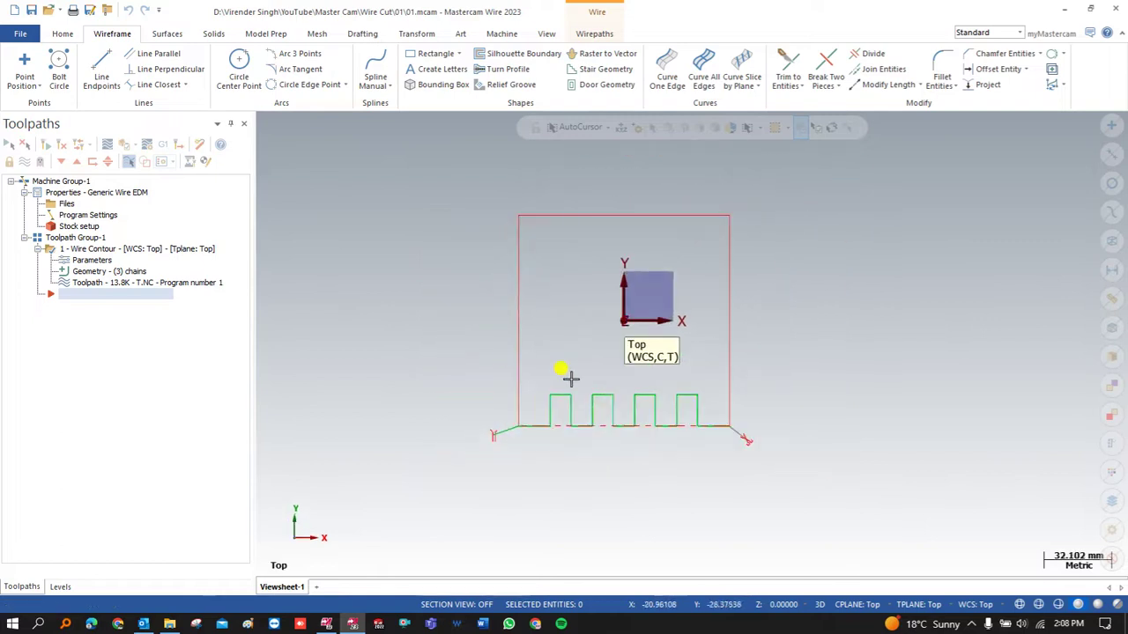
scroll(564, 314, up, 3)
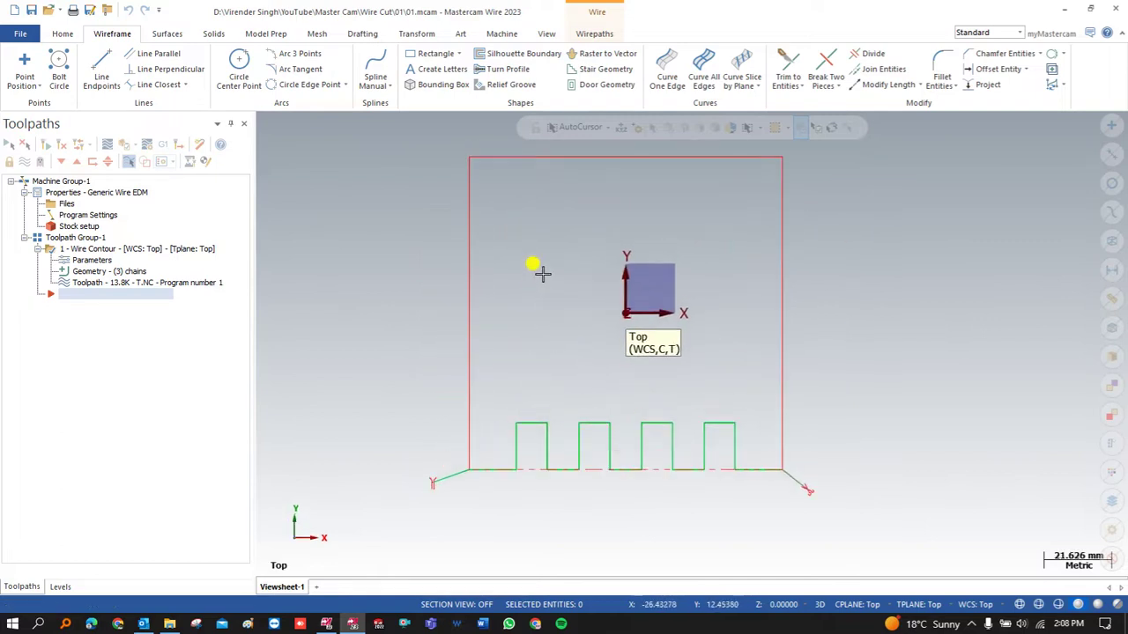
scroll(510, 141, up, 2)
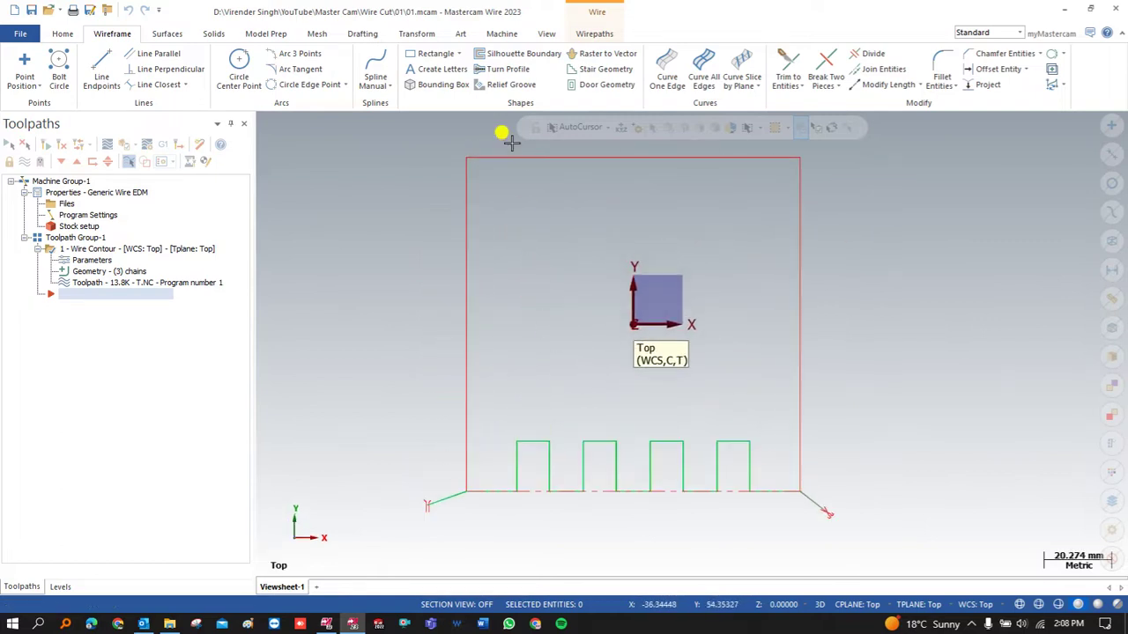
scroll(524, 307, down, 1)
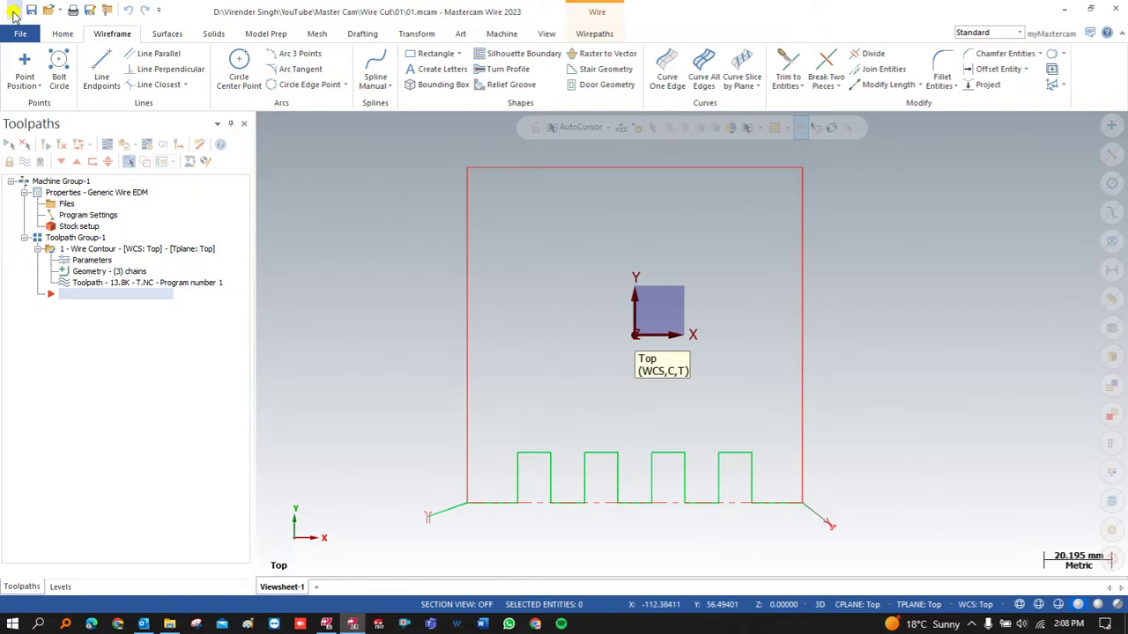
Step: Start a new file and create a 100 by 100 mm rectangle centred on the origin
key(ctrl+n)
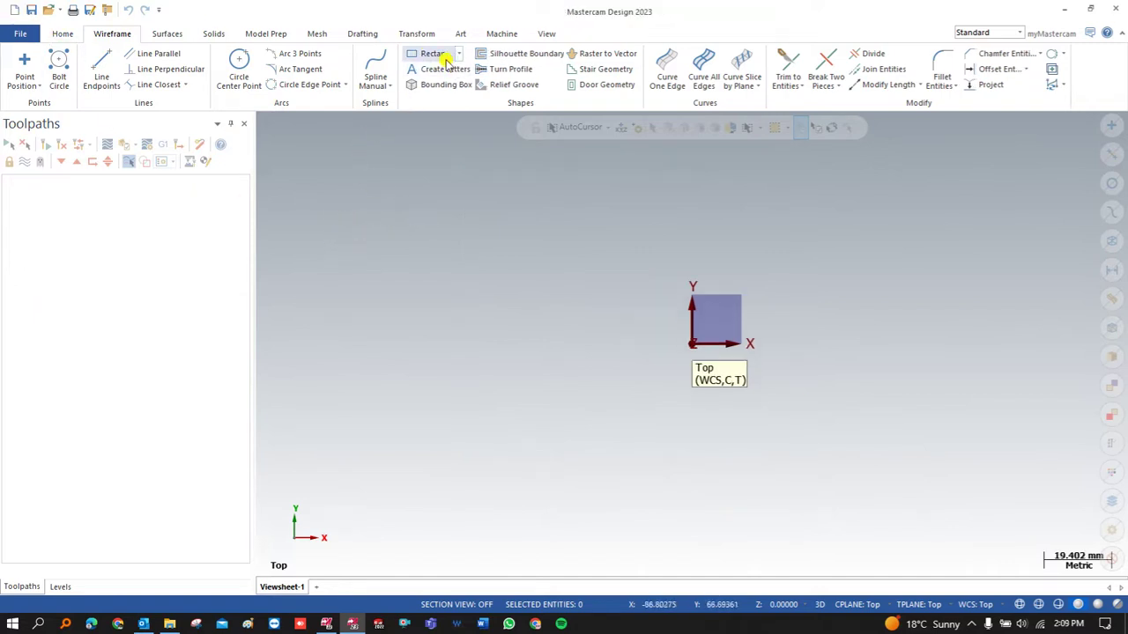
click(423, 54)
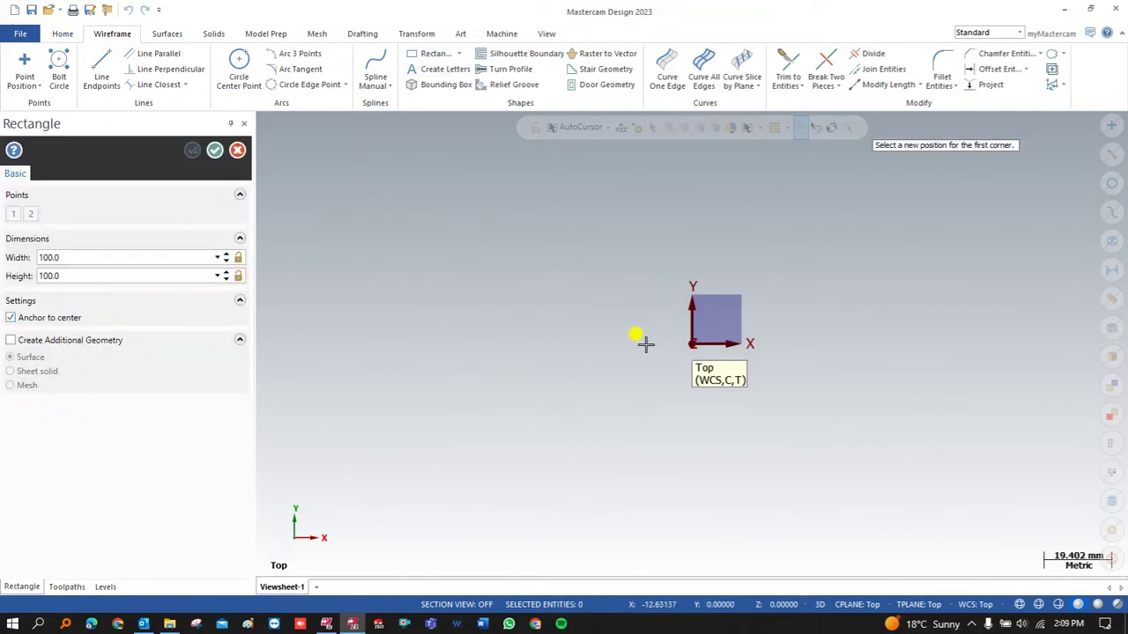
click(694, 348)
click(823, 501)
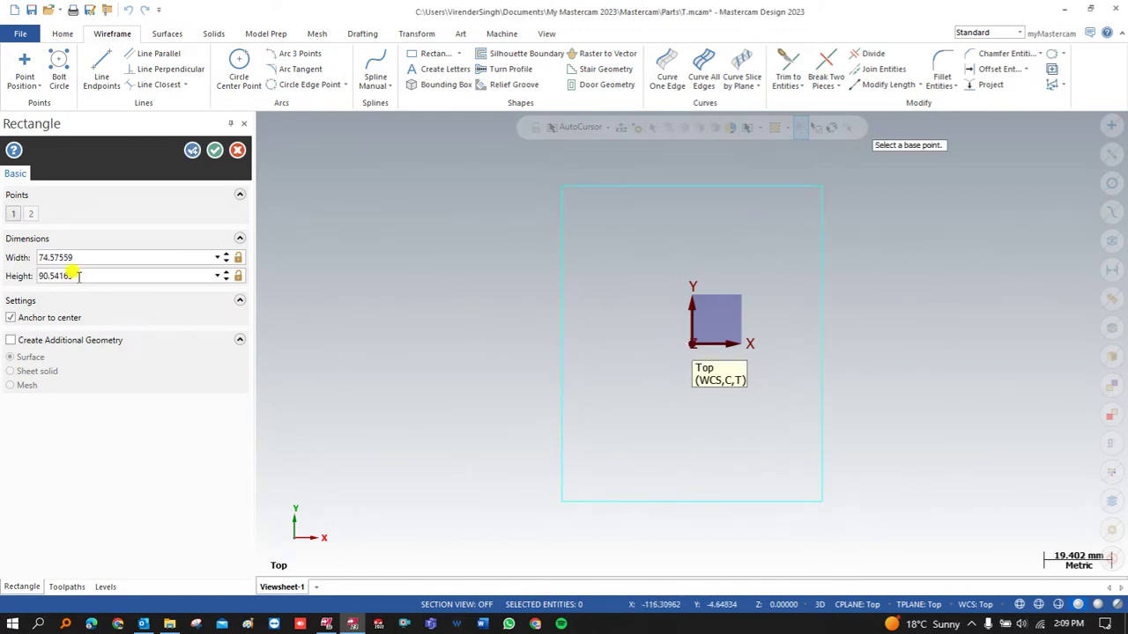
double_click(84, 258)
text(100)
key(Tab)
text(100)
key(Tab)
click(215, 150)
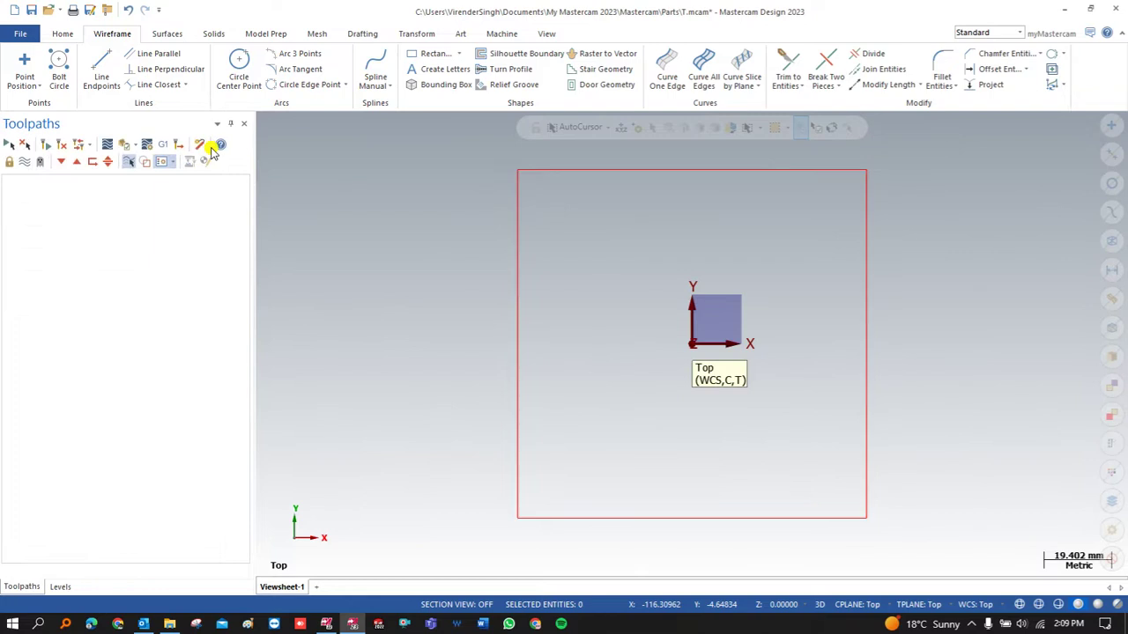
Step: Offset the rectangle's bottom edge upward by 15 mm as a single copy
click(995, 69)
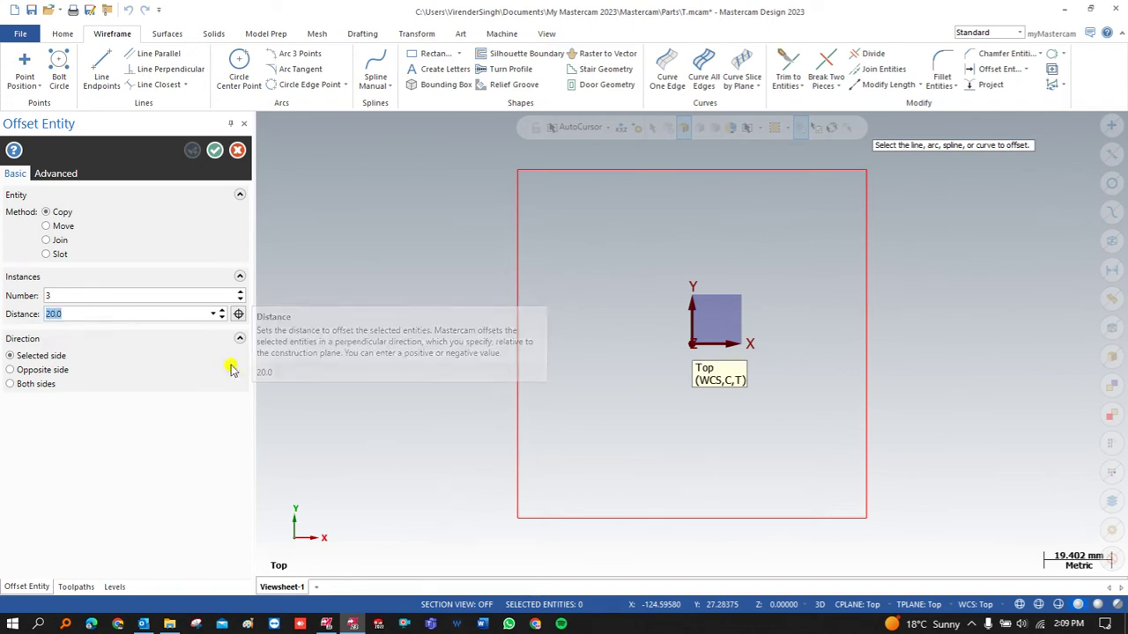
click(567, 517)
click(591, 477)
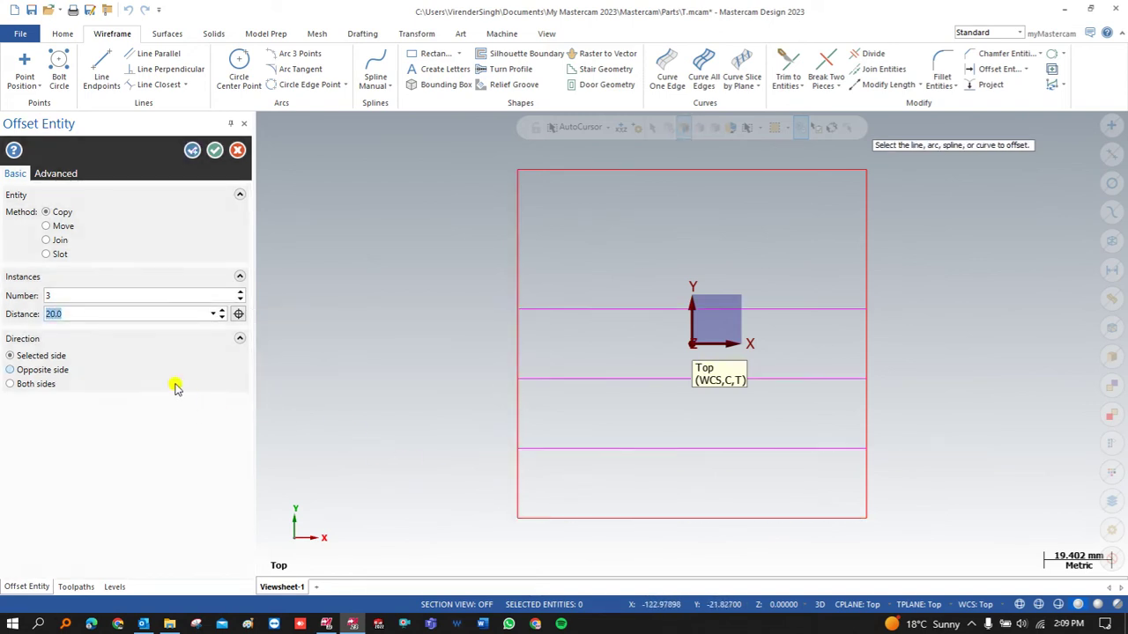
text(5)
key(Return)
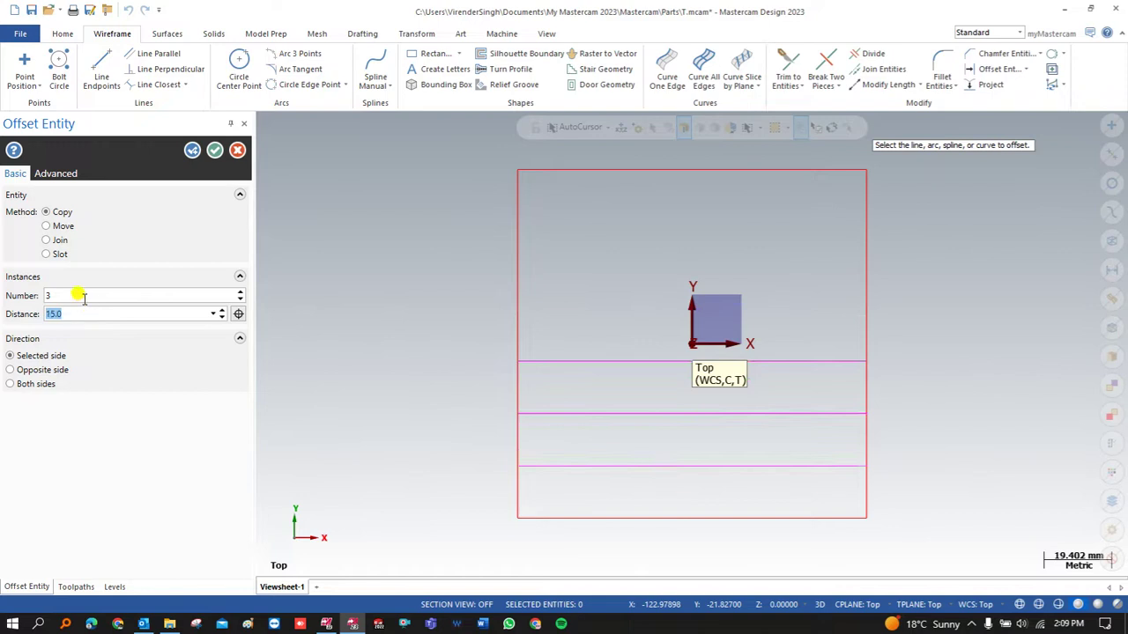
text(1)
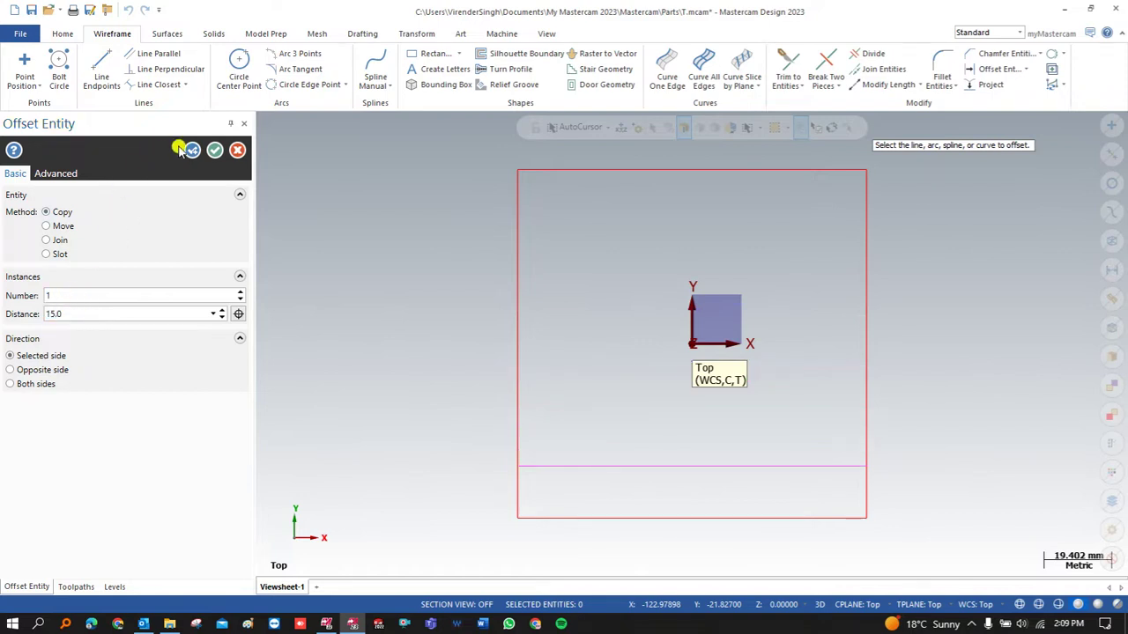
click(215, 149)
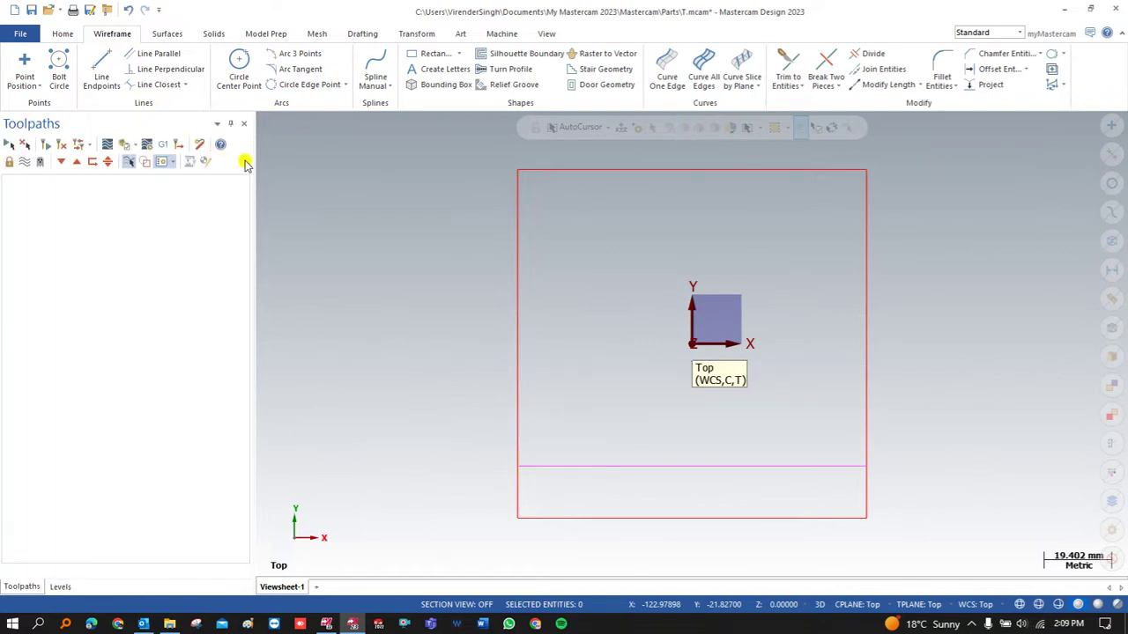
Step: Break the rectangle's two vertical edges where the horizontal offset line meets them, using Divide
click(875, 55)
click(51, 226)
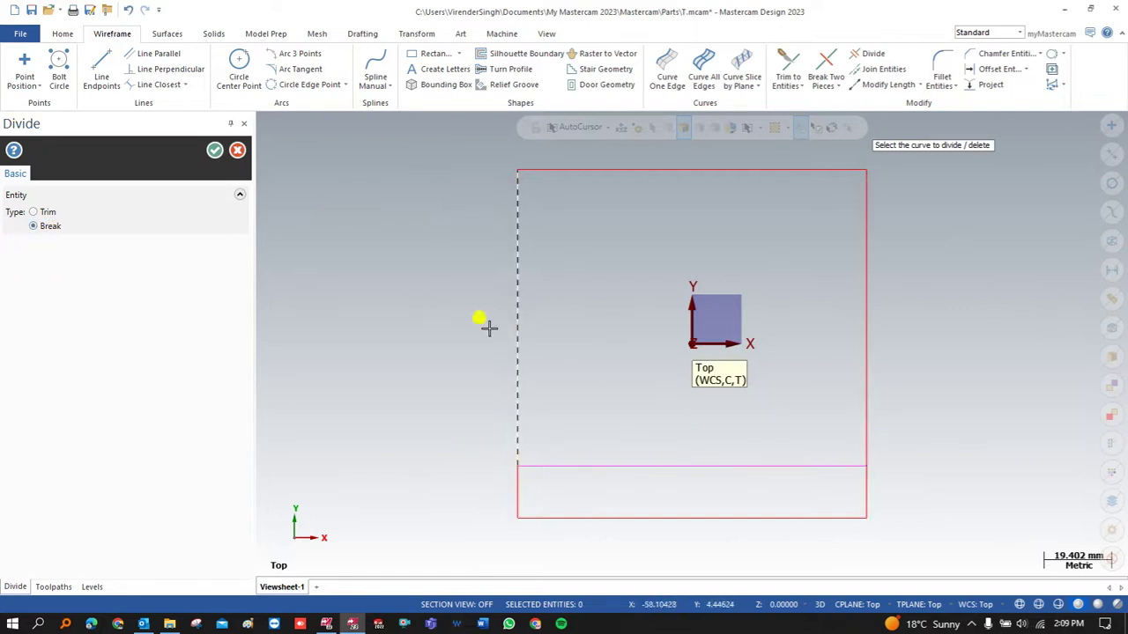
click(215, 150)
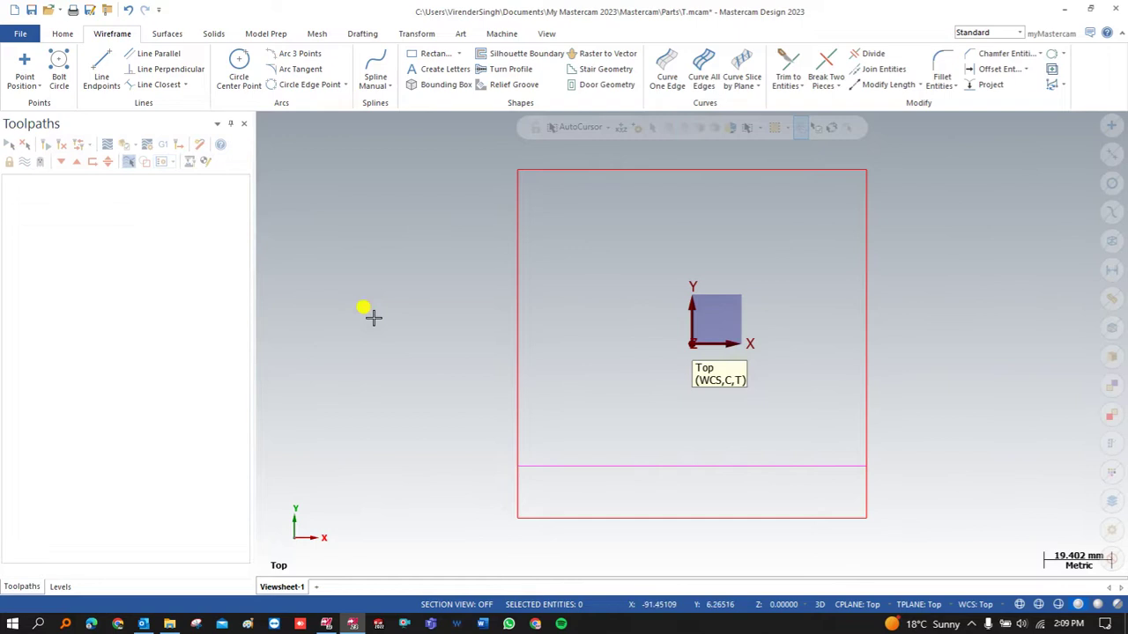
Step: Offset the short lower segments of both vertical edges inward by 15 mm and clear the result colours
click(980, 72)
click(517, 490)
click(564, 490)
click(861, 485)
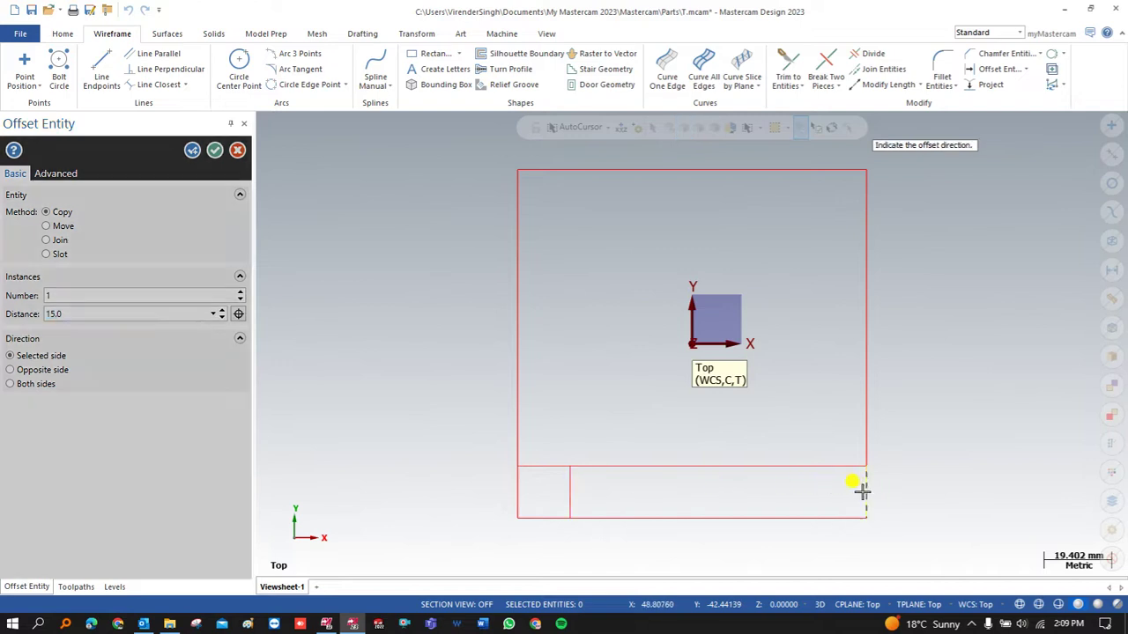
click(214, 150)
right_click(357, 211)
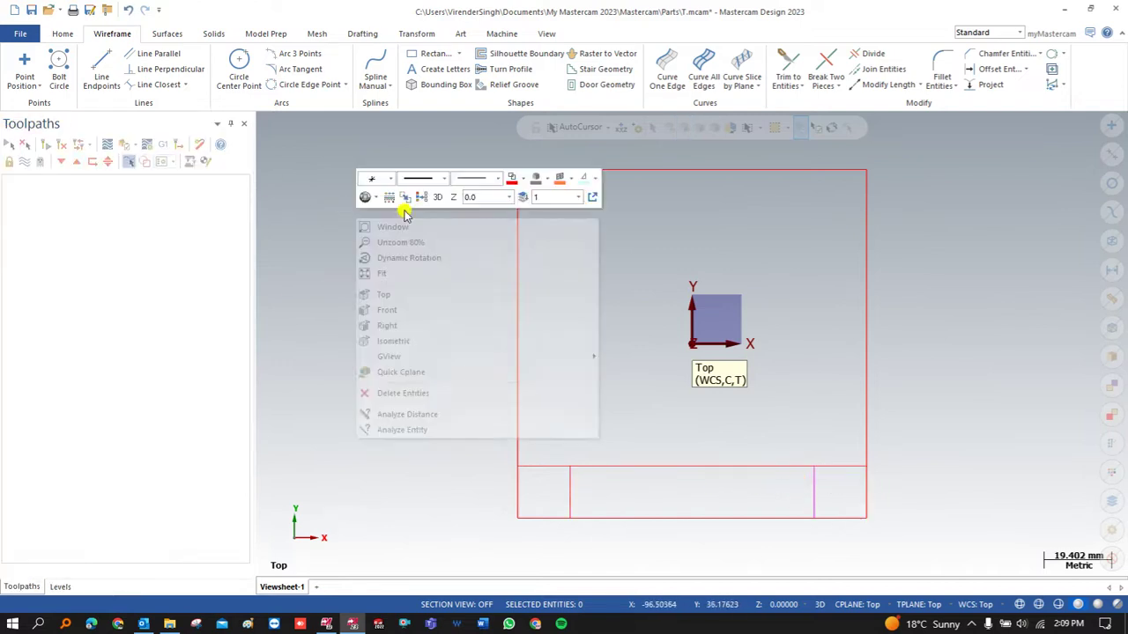
click(433, 194)
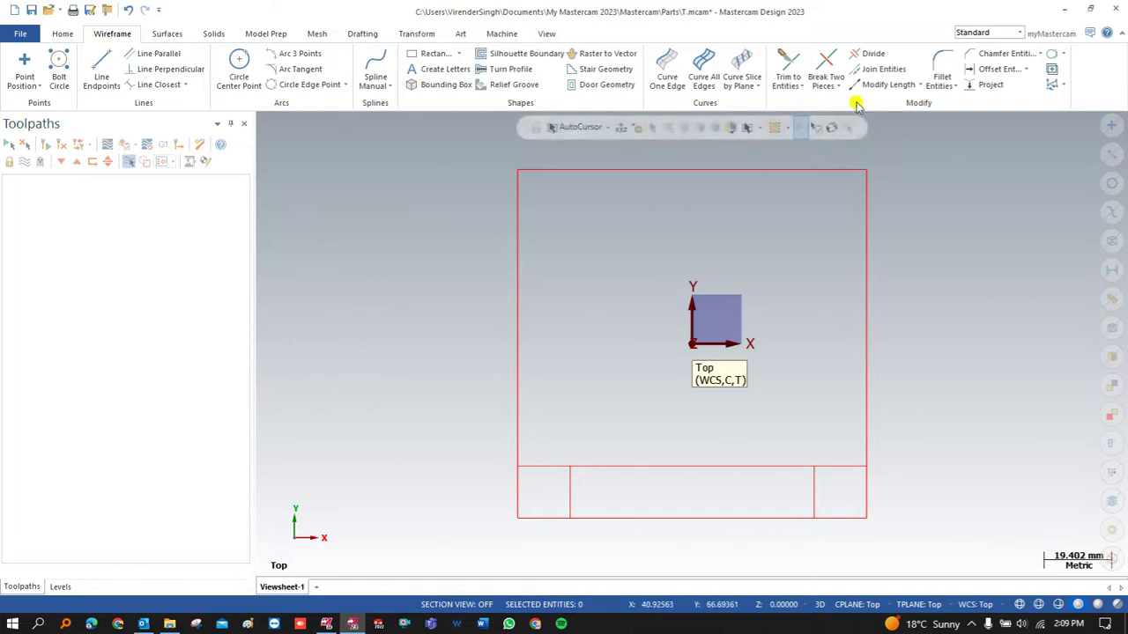
Step: Offset the left inner vertical line to the right with 6 copies spaced 10 mm apart, and clear the result colours
click(974, 69)
click(571, 490)
click(596, 481)
text(10)
key(Return)
click(239, 292)
click(240, 292)
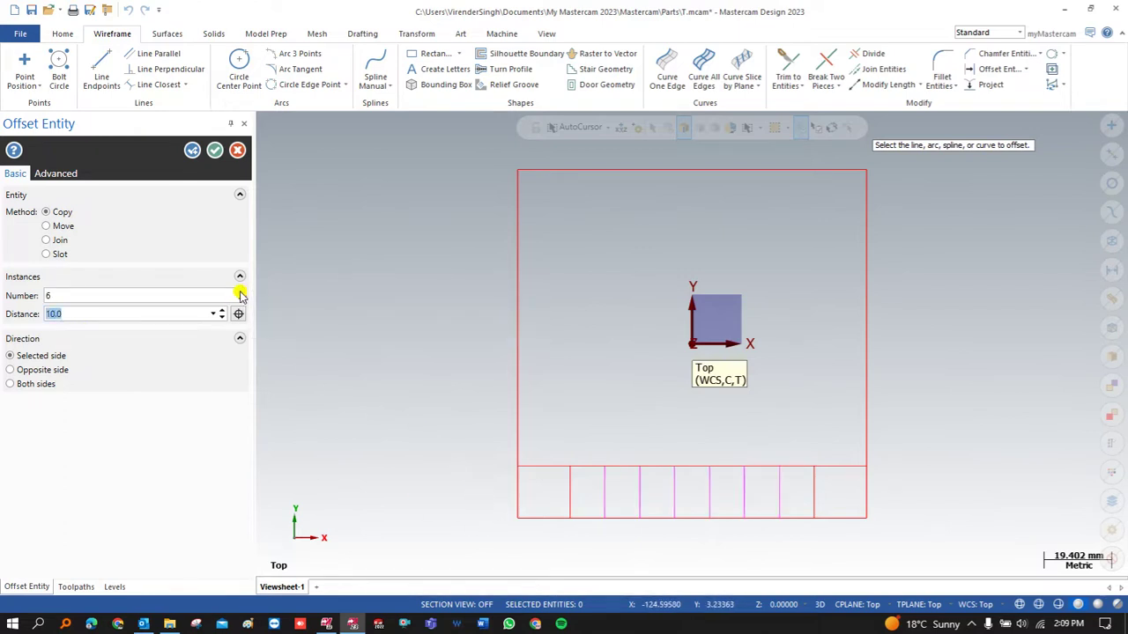
click(215, 151)
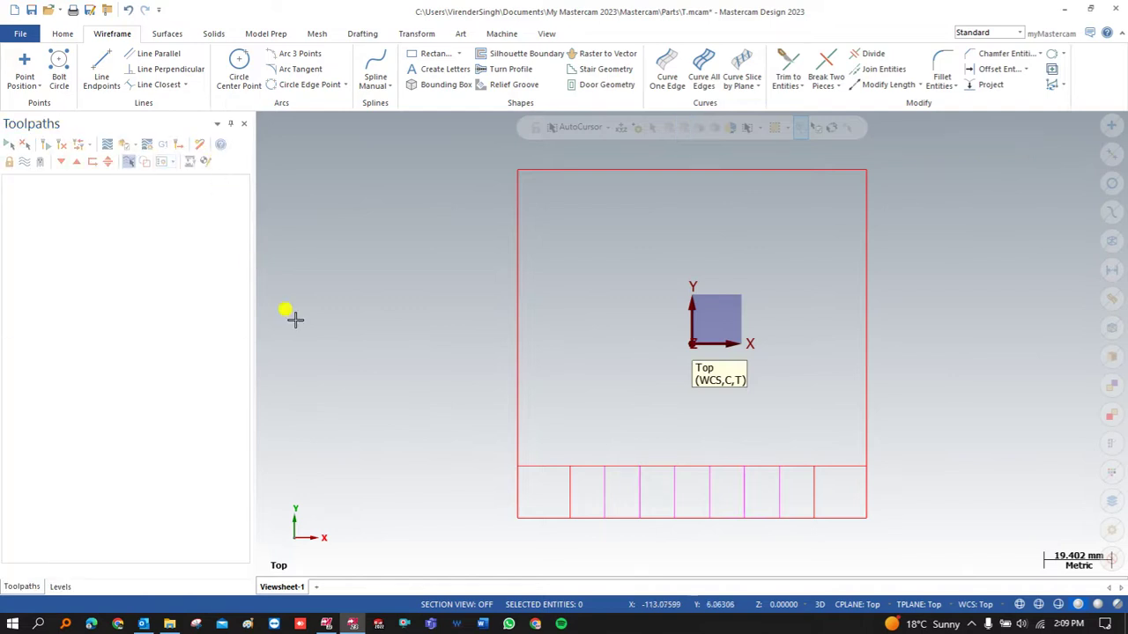
right_click(329, 243)
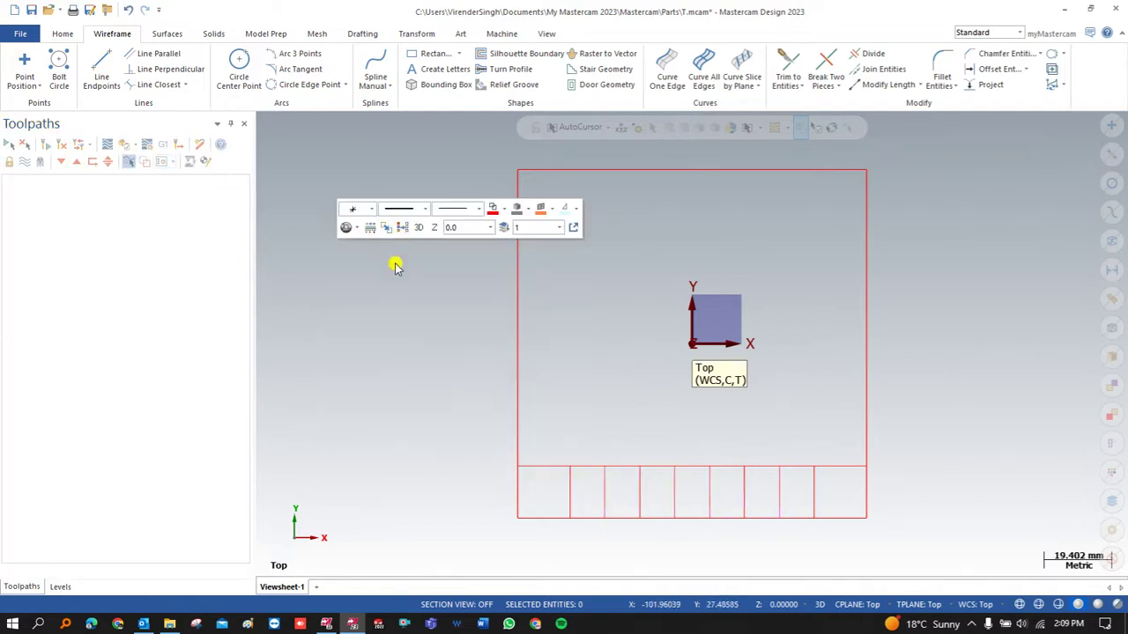
Step: Trim the excess horizontal segments with Divide to leave four open rectangular slots along the bottom edge
click(869, 55)
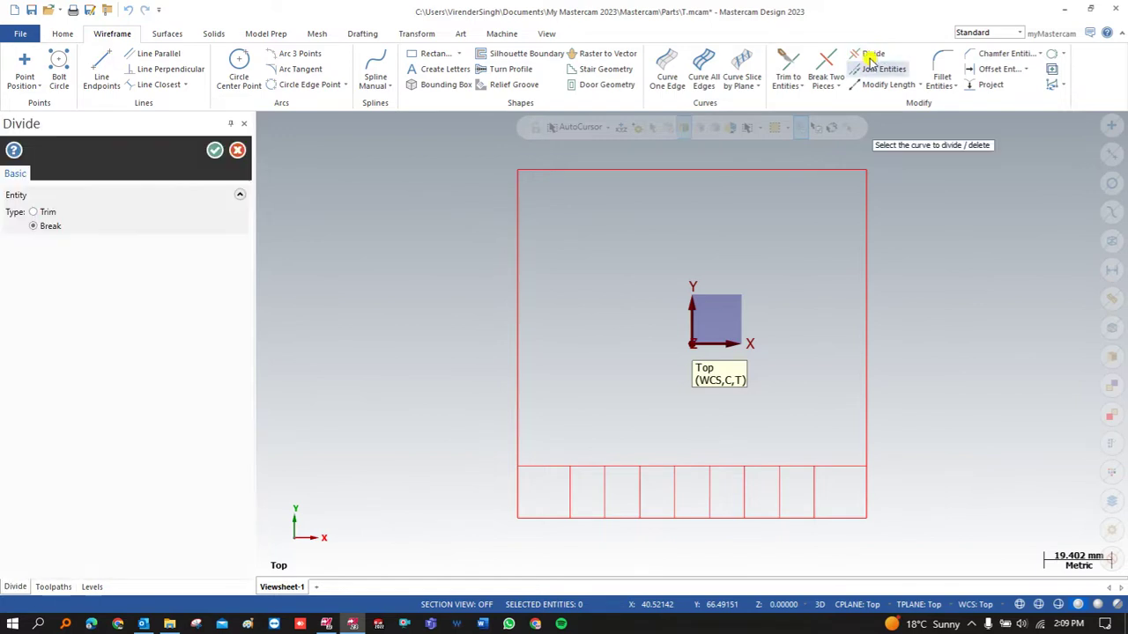
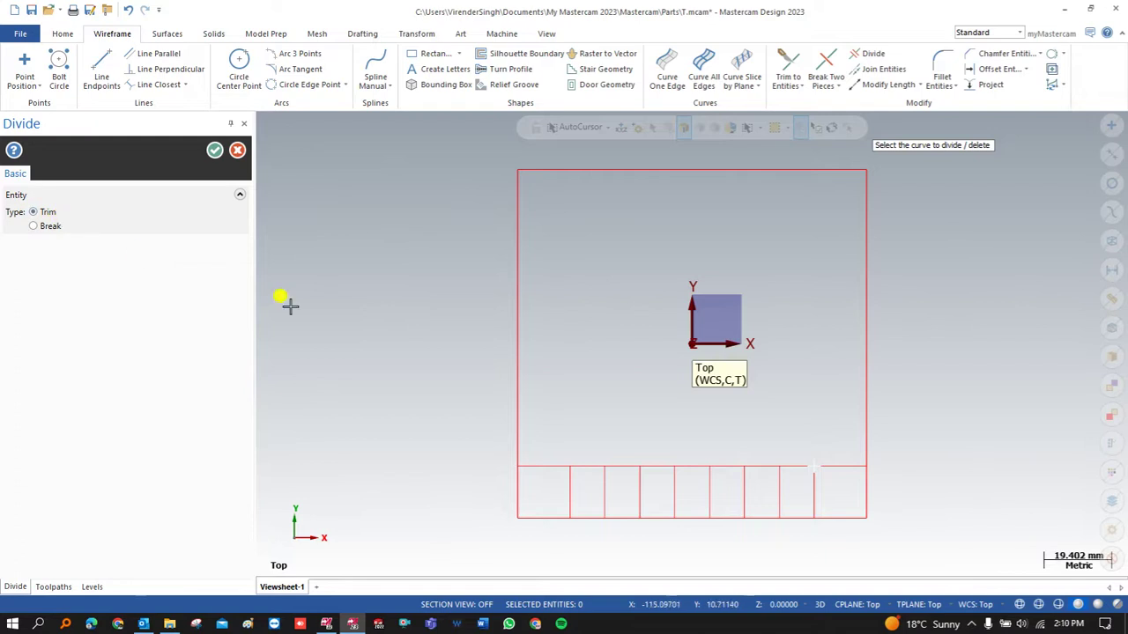
click(521, 466)
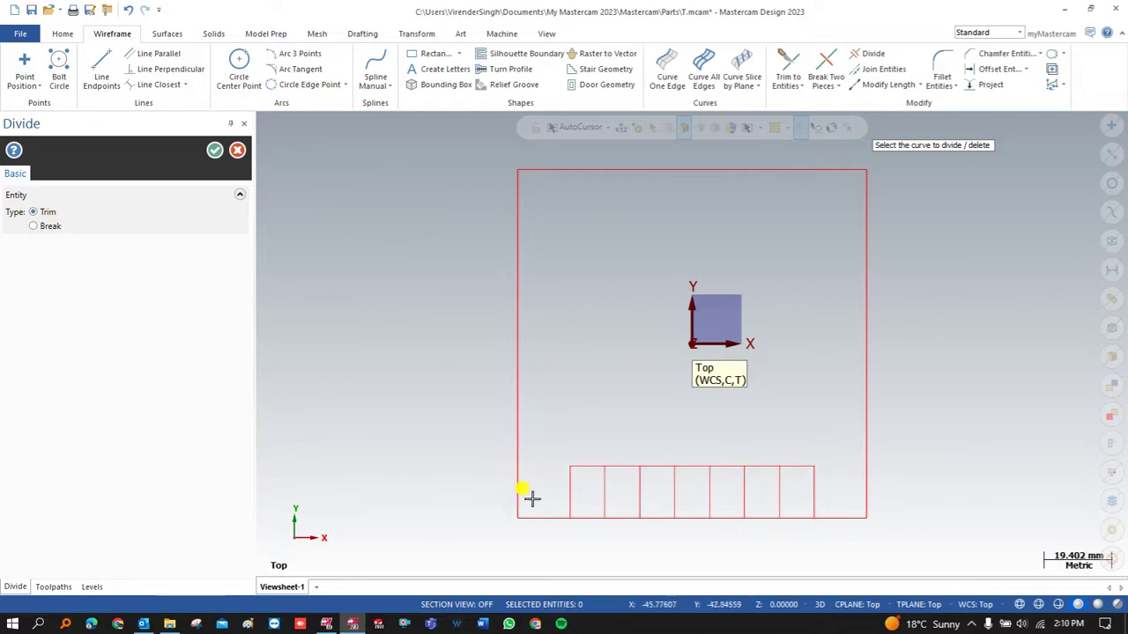
click(585, 518)
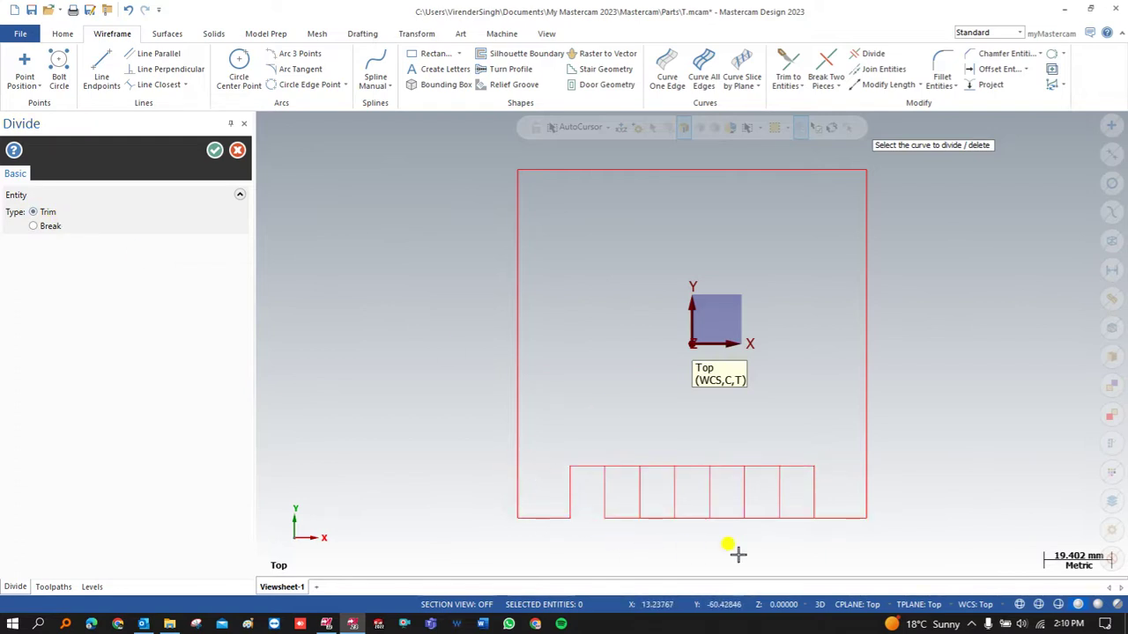
click(760, 466)
click(726, 511)
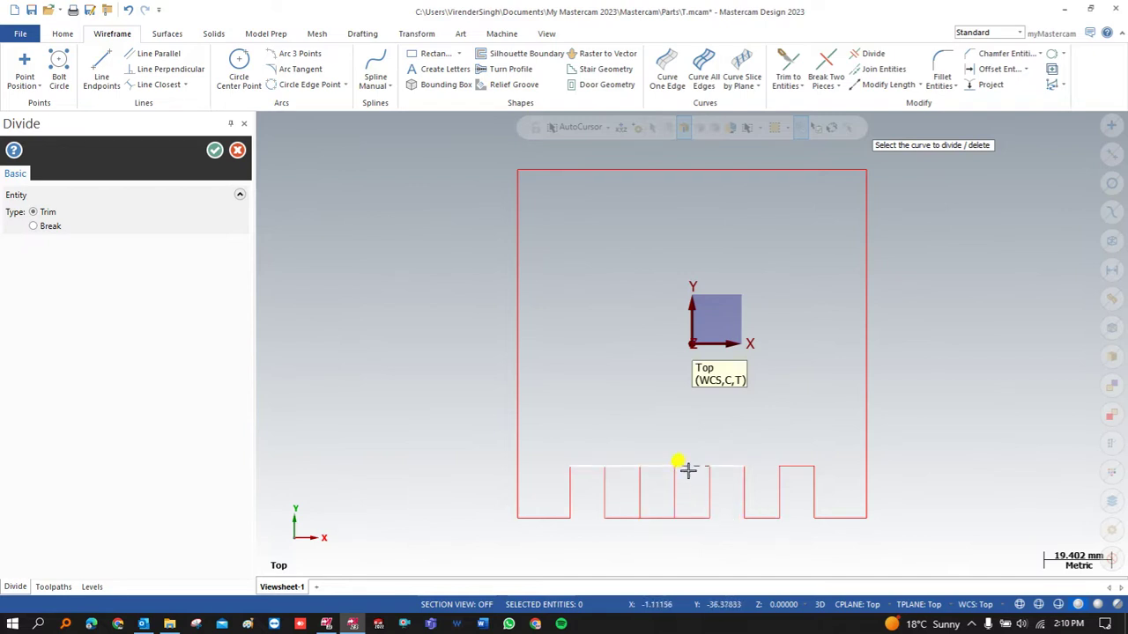
click(657, 518)
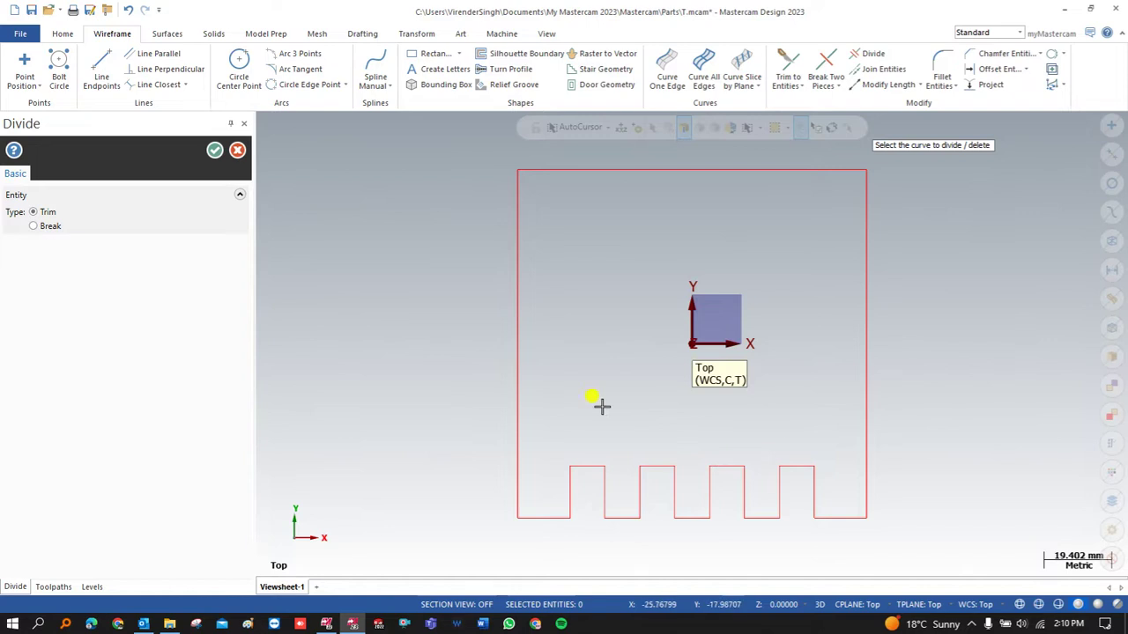
click(214, 152)
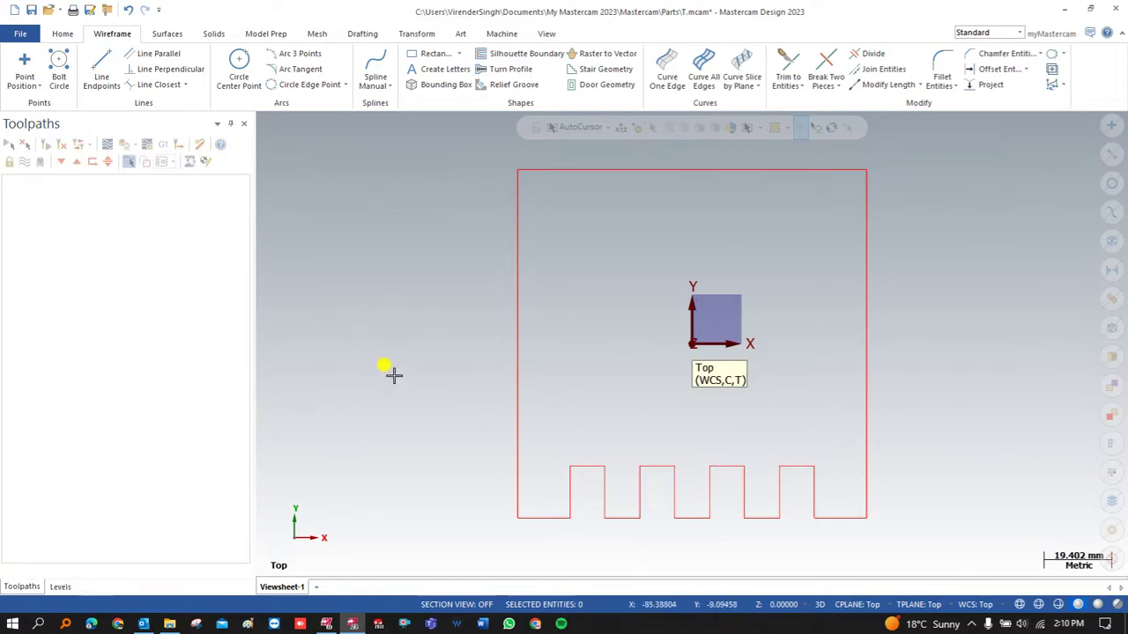
Step: Add a machine group using the default wire EDM machine definition
scroll(393, 375, down, 2)
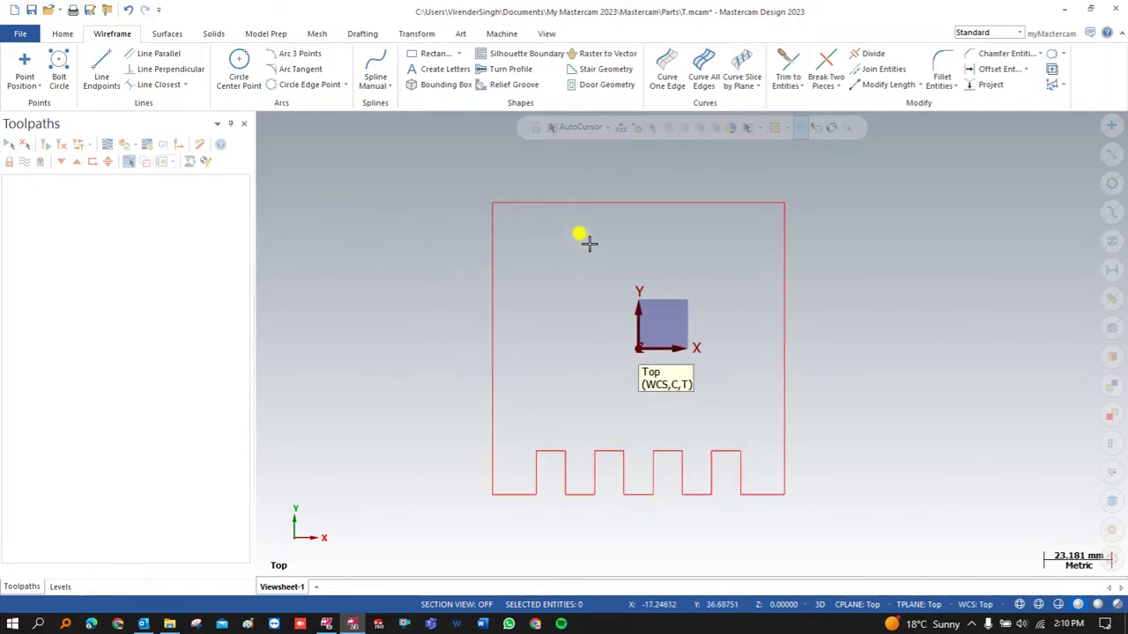
click(502, 35)
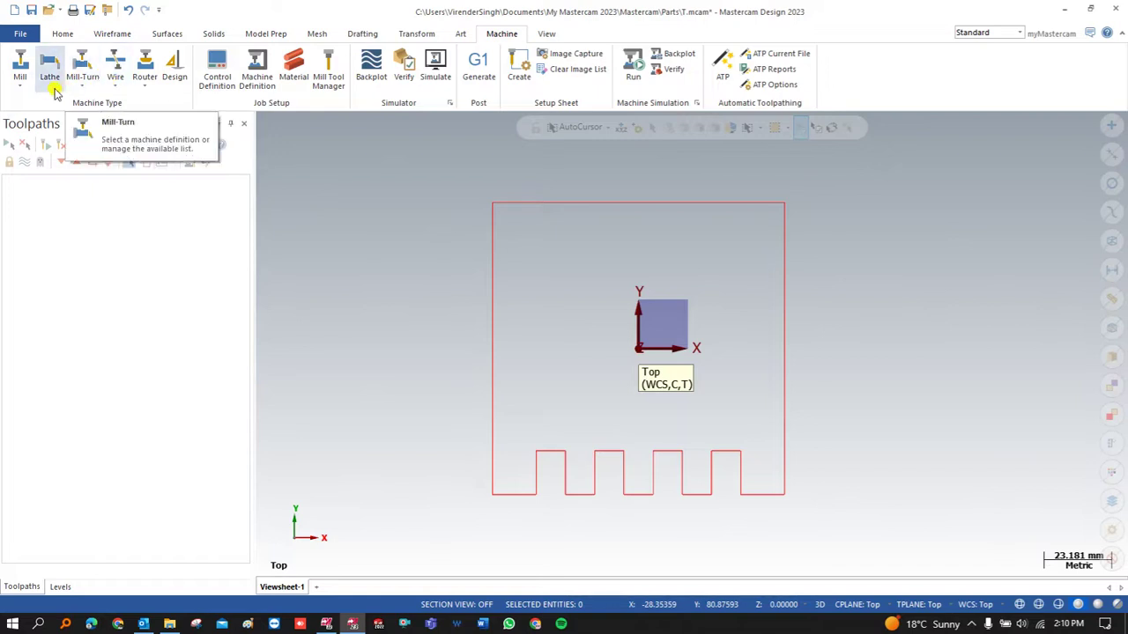
click(114, 83)
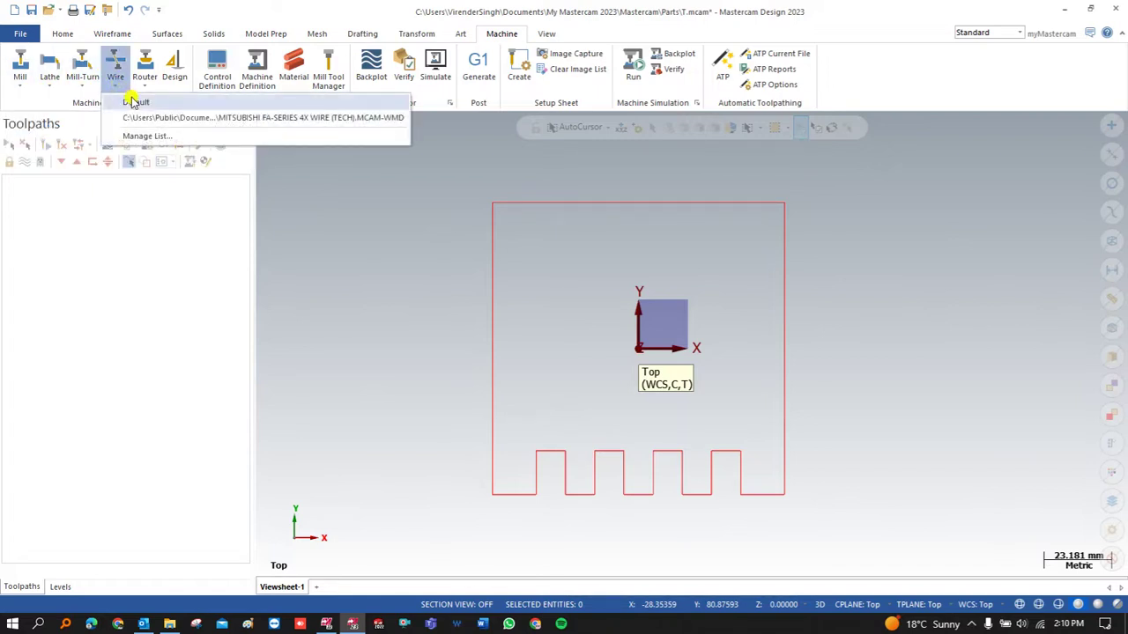
click(131, 101)
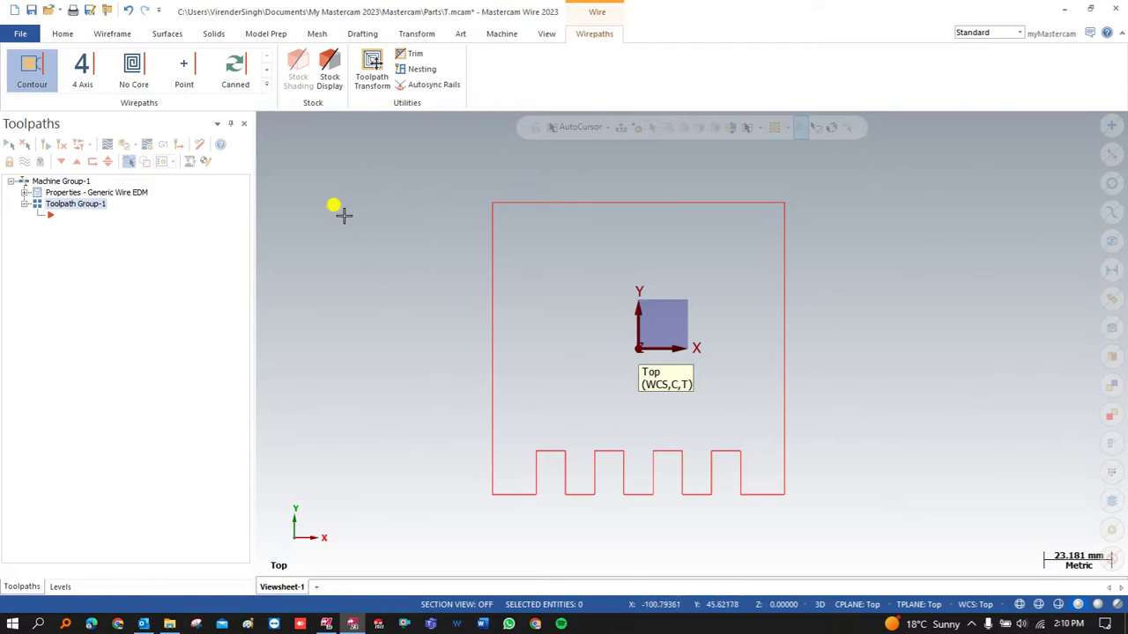
Step: Define rectangular stock from all entities with a Z thickness of 20 mm and a stock origin Z of 20
click(26, 193)
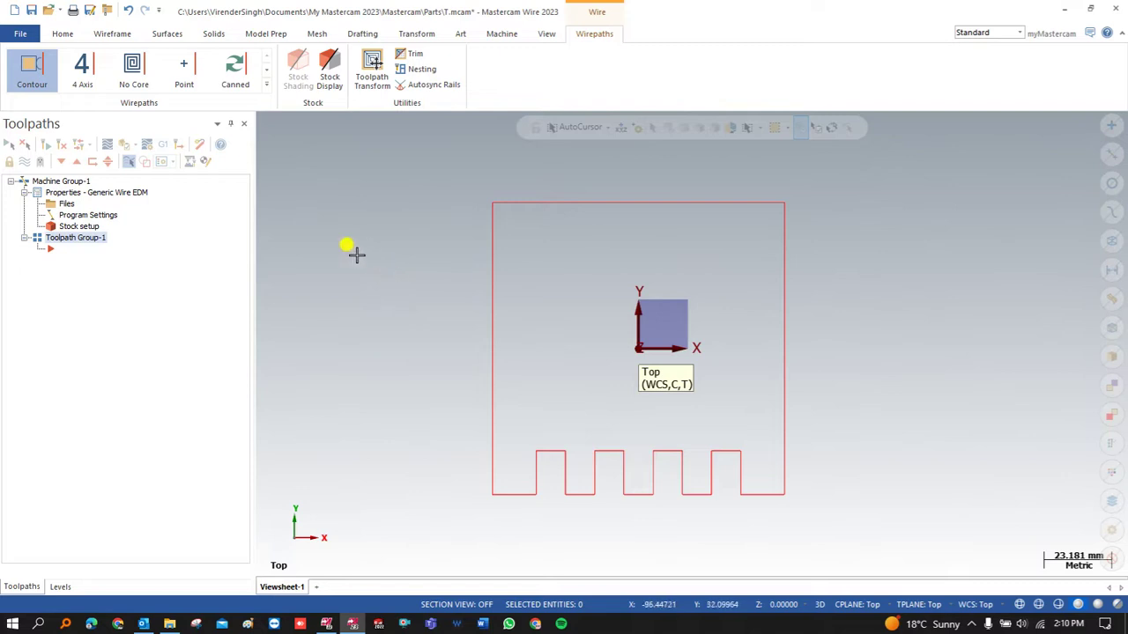
click(71, 228)
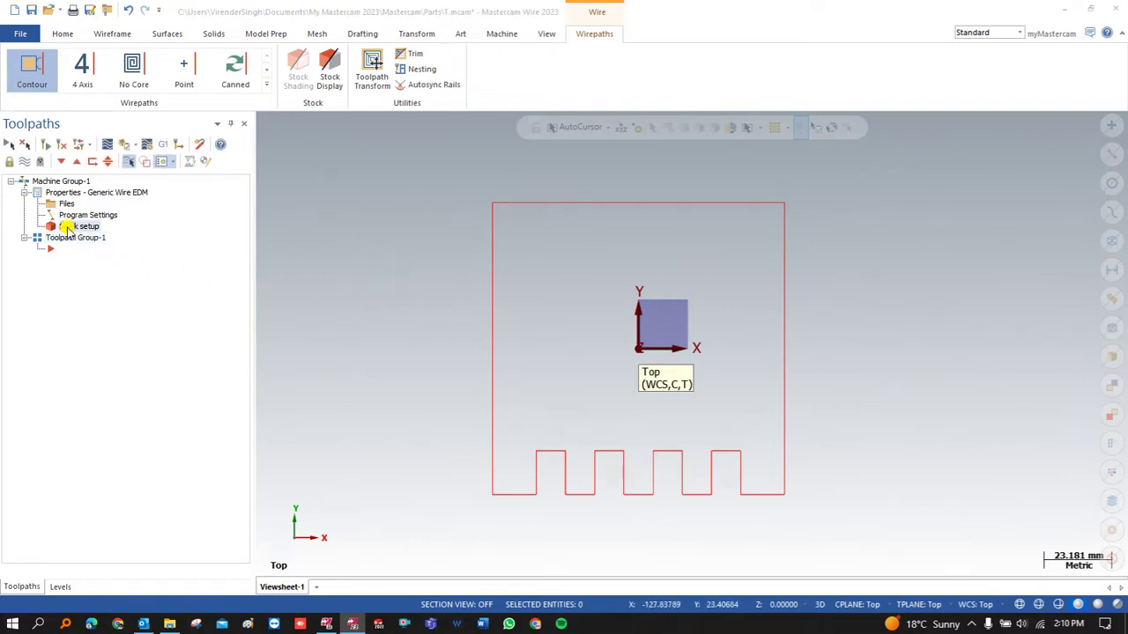
click(296, 488)
click(335, 370)
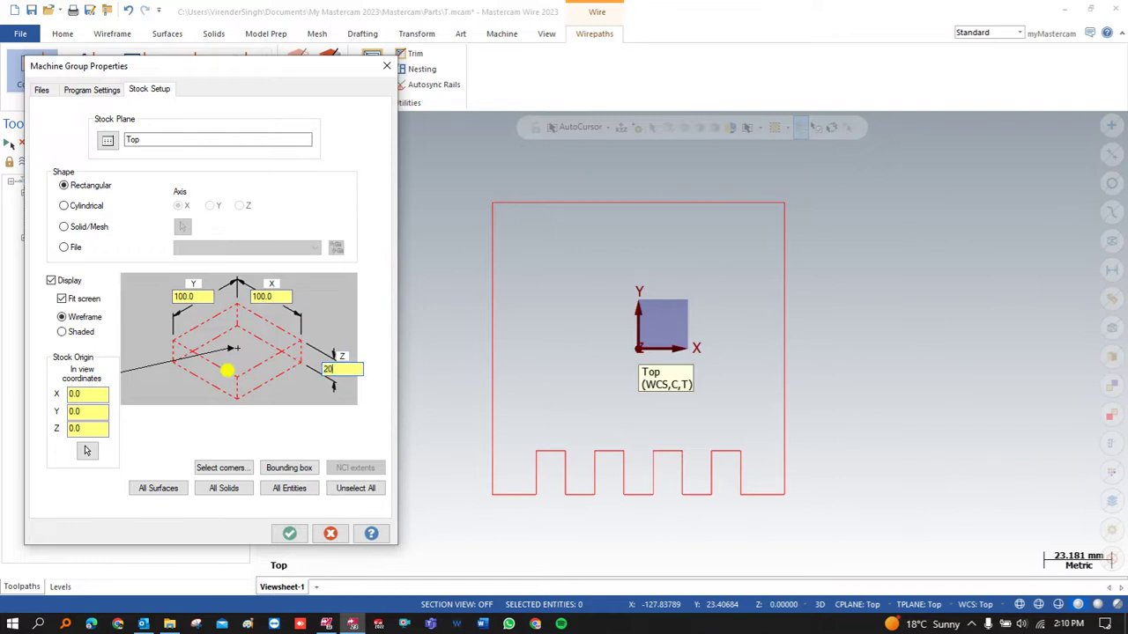
click(104, 429)
text(20)
click(289, 533)
Step: Examine the stock outline around the plate profile in a tilted view, then restore the top view
middle_drag(383, 441, 350, 332)
right_click(351, 334)
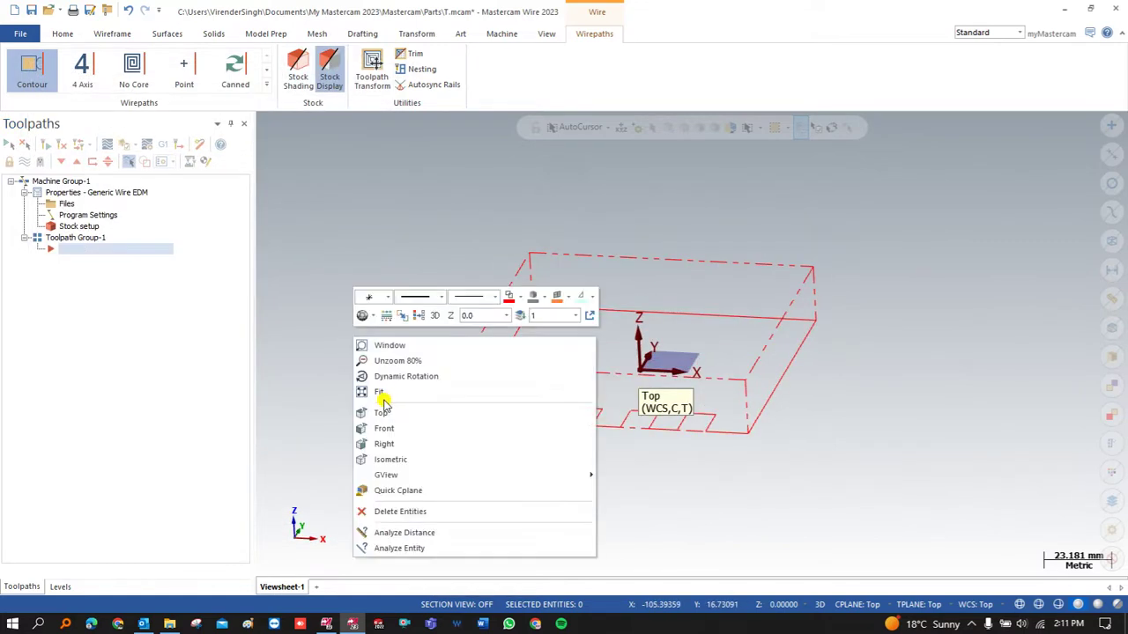
click(381, 393)
scroll(564, 322, down, 2)
right_click(554, 312)
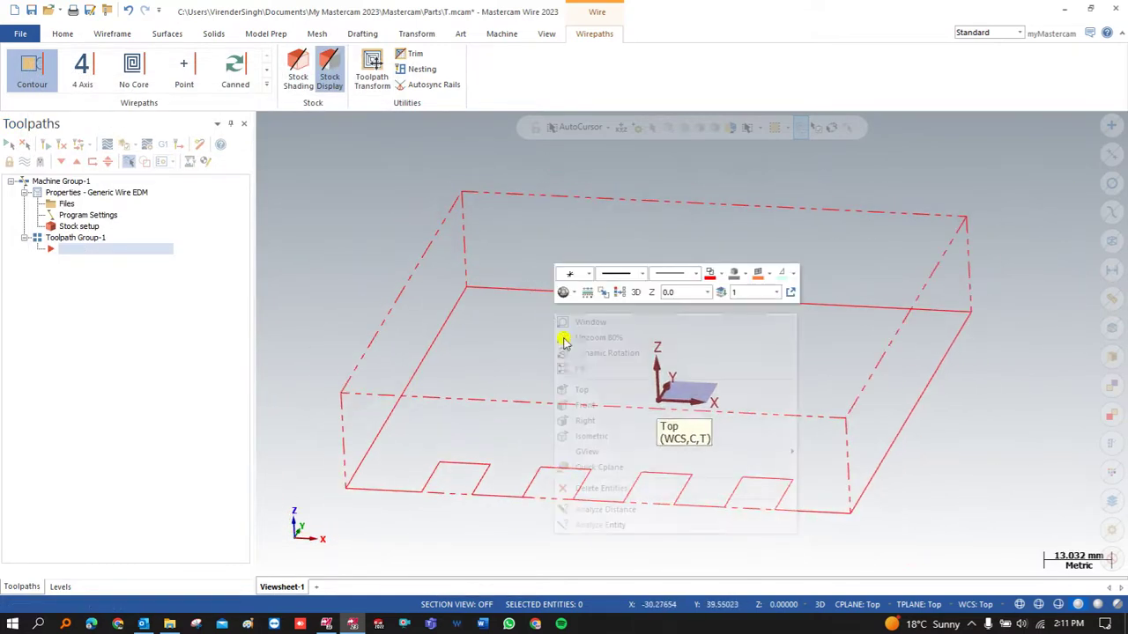
click(580, 392)
scroll(555, 348, up, 1)
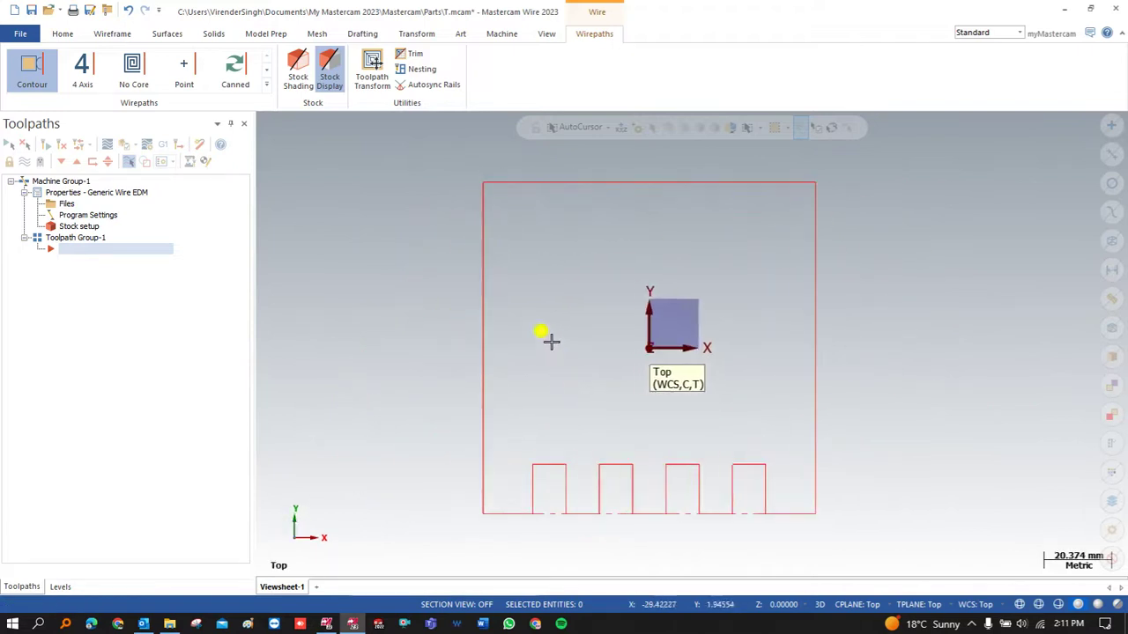
scroll(542, 321, down, 1)
scroll(528, 313, down, 1)
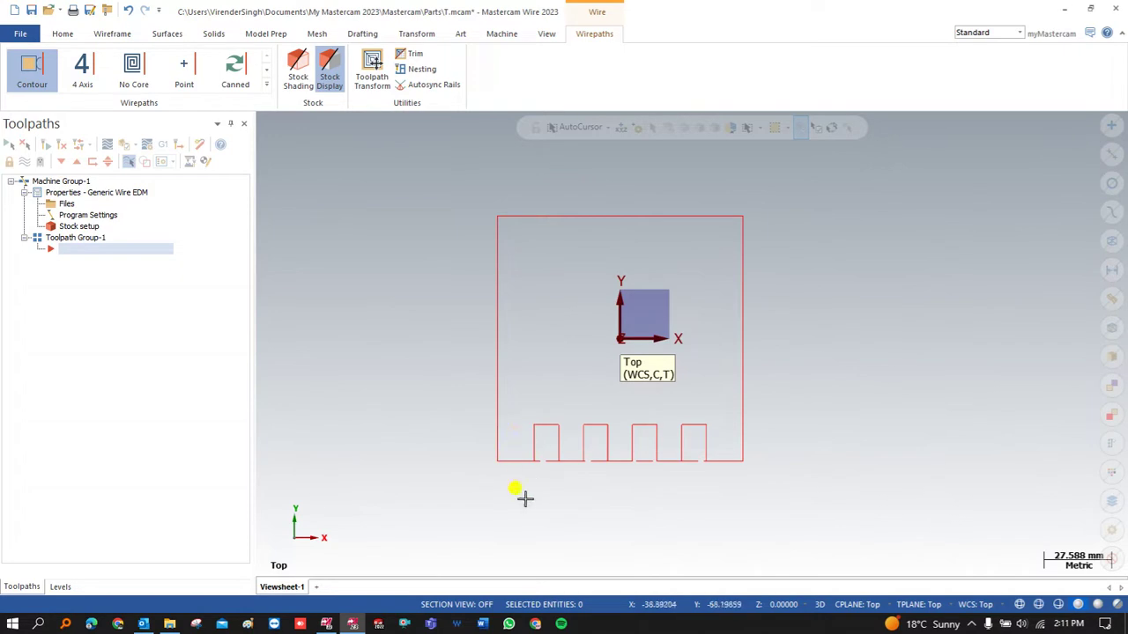
Step: Set the stock origin's Y coordinate to -10 in the stock setup
click(72, 228)
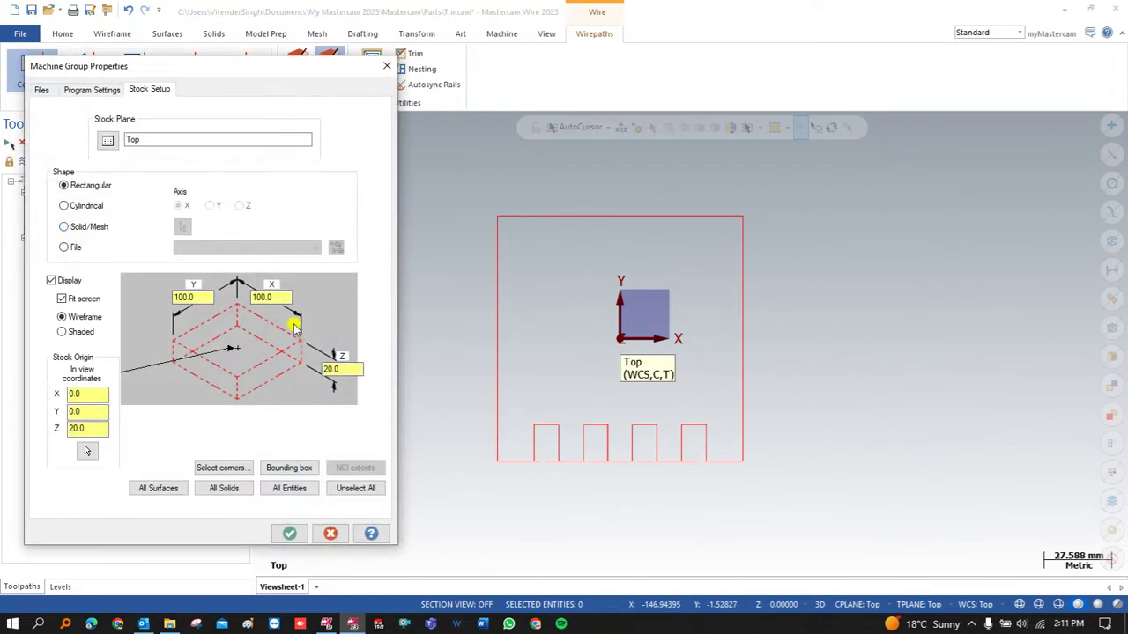
click(81, 395)
key(Tab)
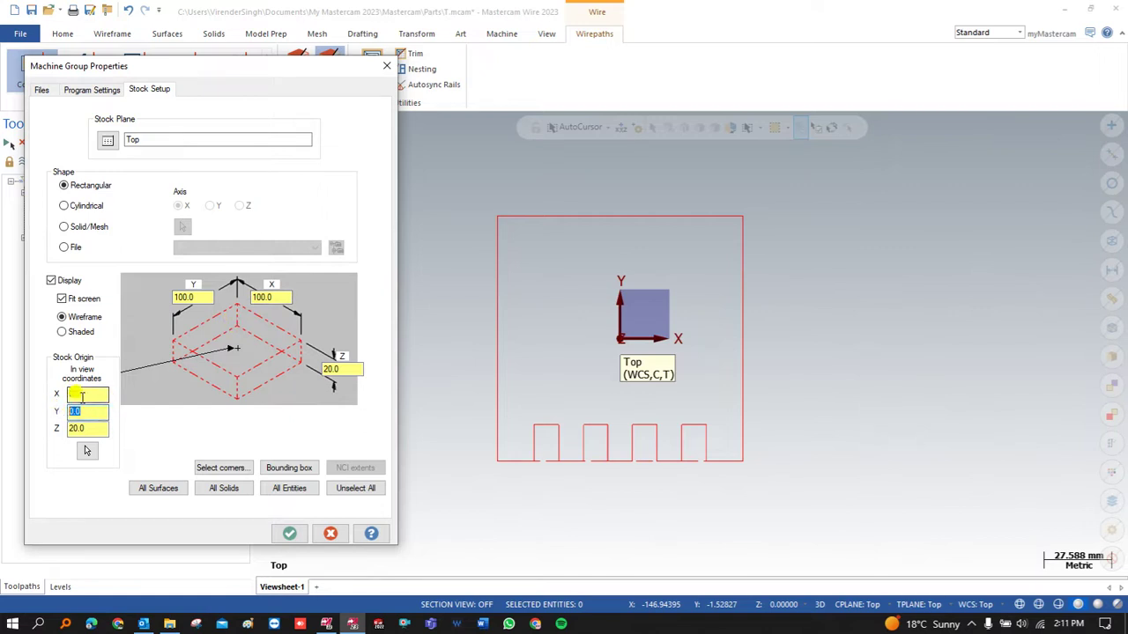
drag(78, 394, 62, 401)
key(Tab)
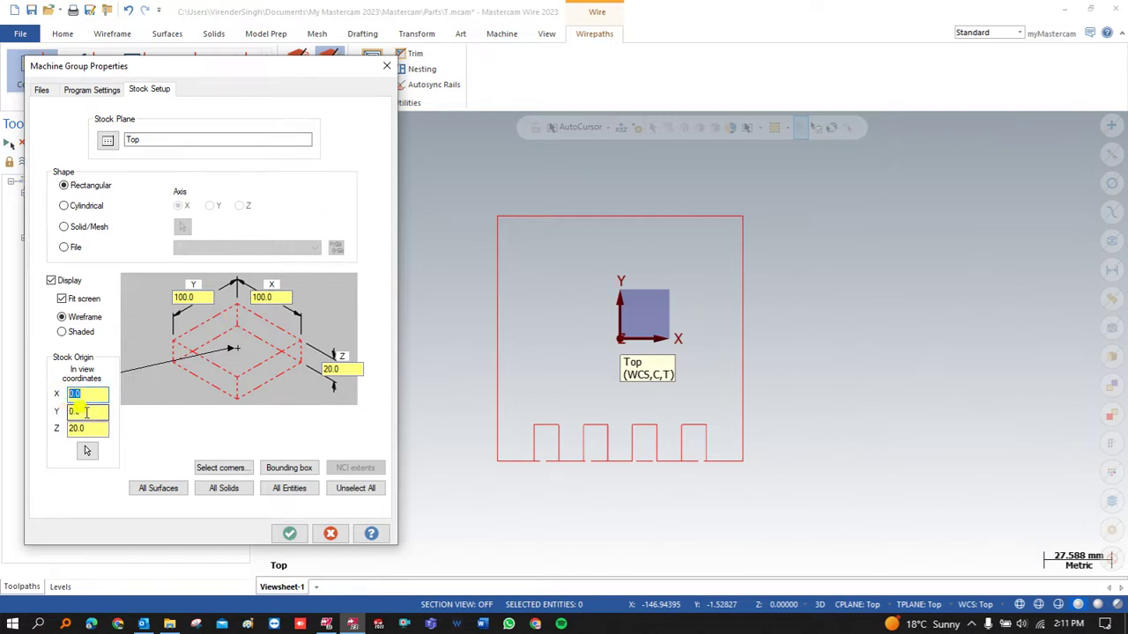
text(-10)
click(289, 533)
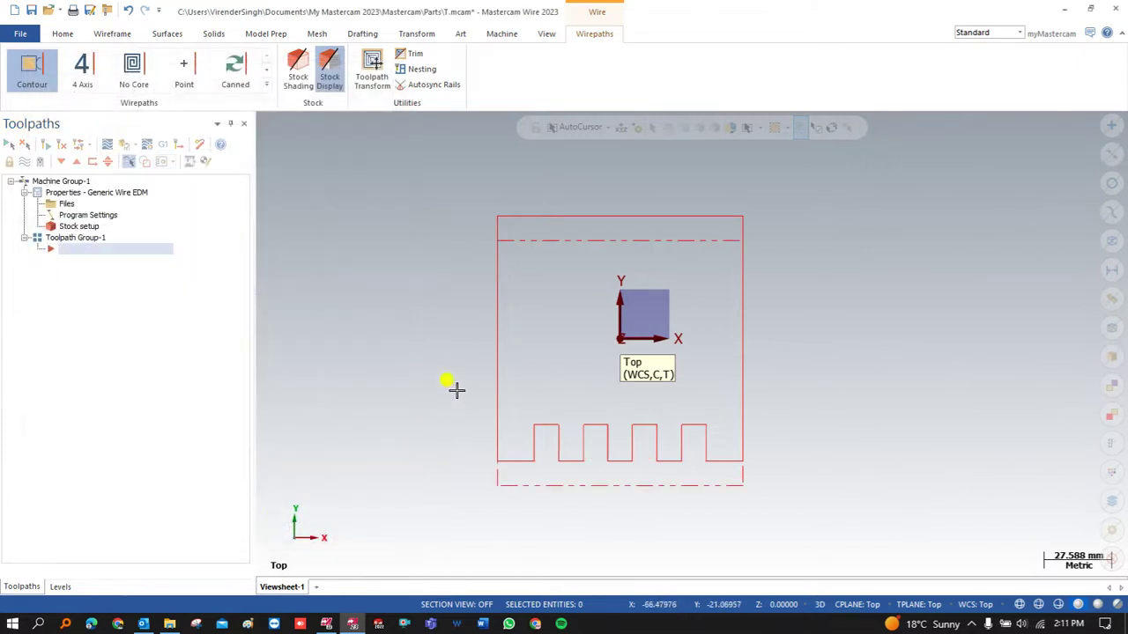
Step: Enlarge the stock's Y size so it reaches the plate's top edge and extends past the slotted edge
click(76, 227)
drag(209, 298, 151, 300)
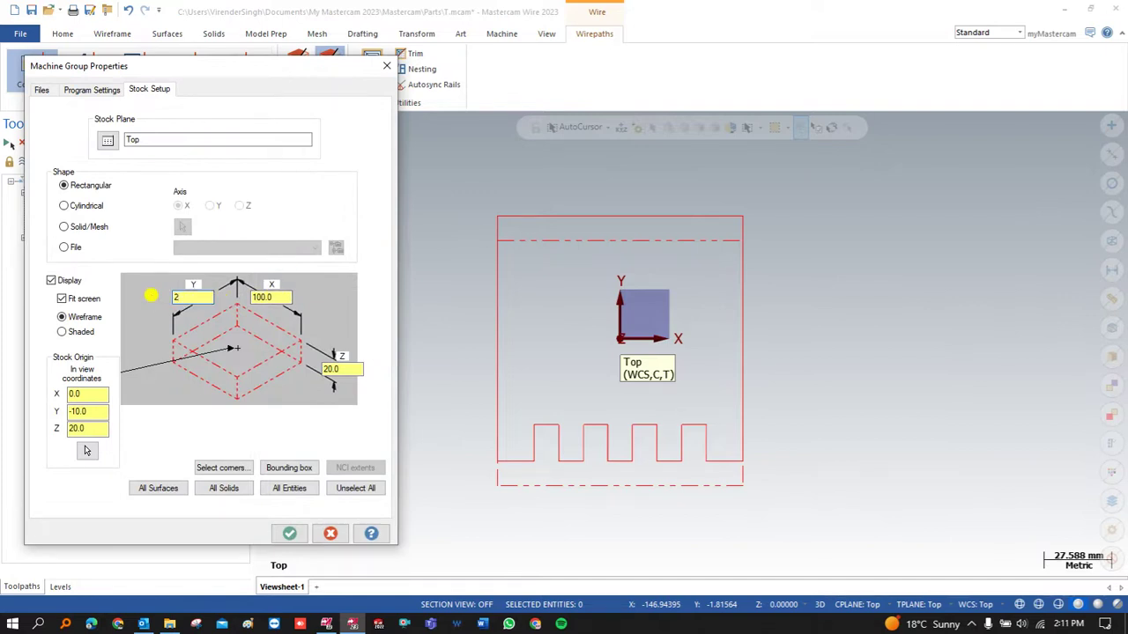
click(289, 533)
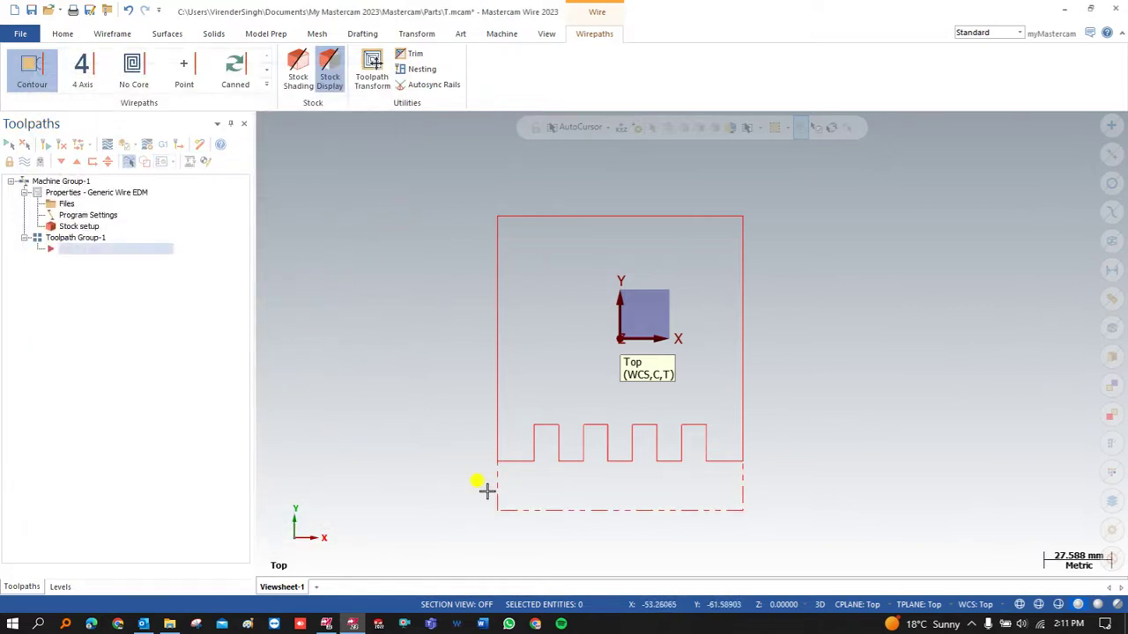
drag(439, 465, 785, 532)
Step: Try to place a thread point relative to the plate's lower-left corner, offset -10 mm in X
click(103, 33)
click(27, 58)
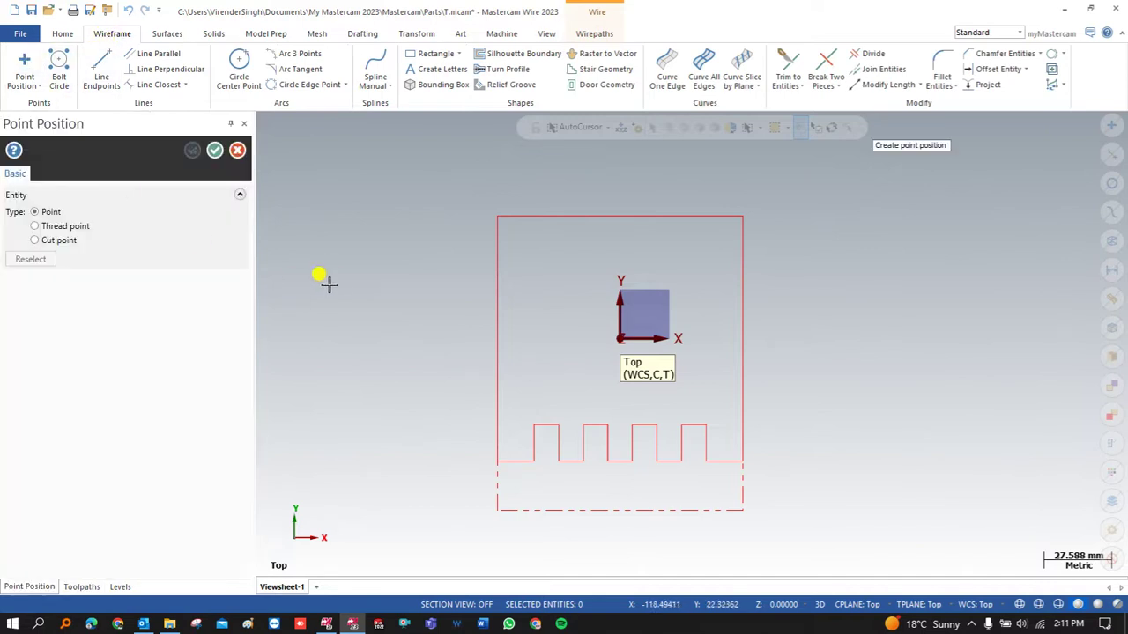
click(74, 227)
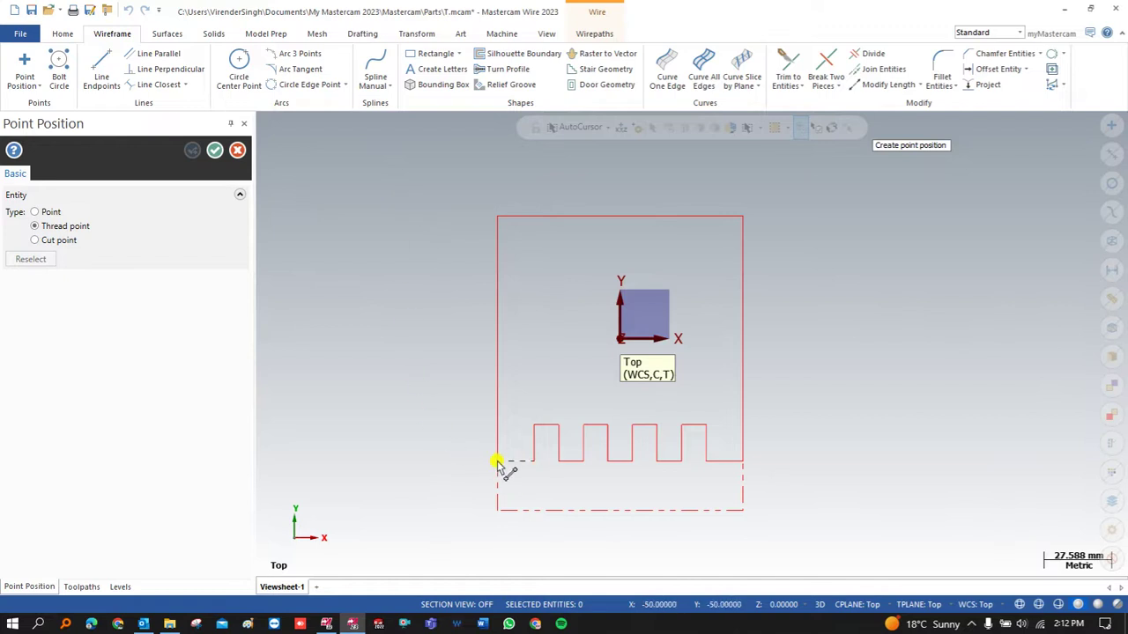
click(609, 128)
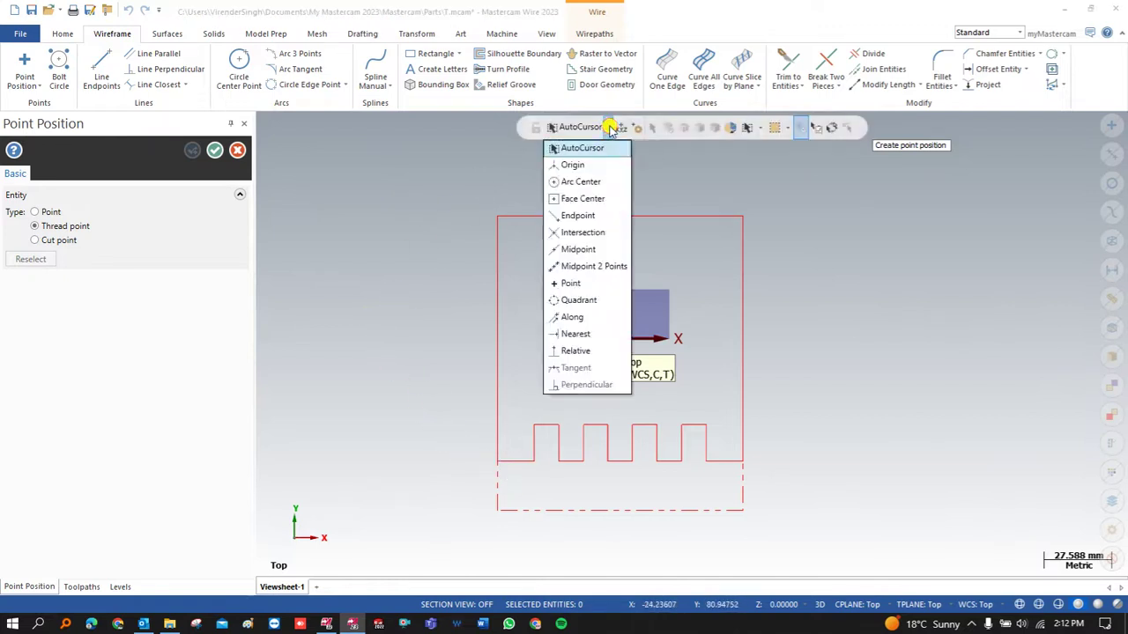
click(574, 334)
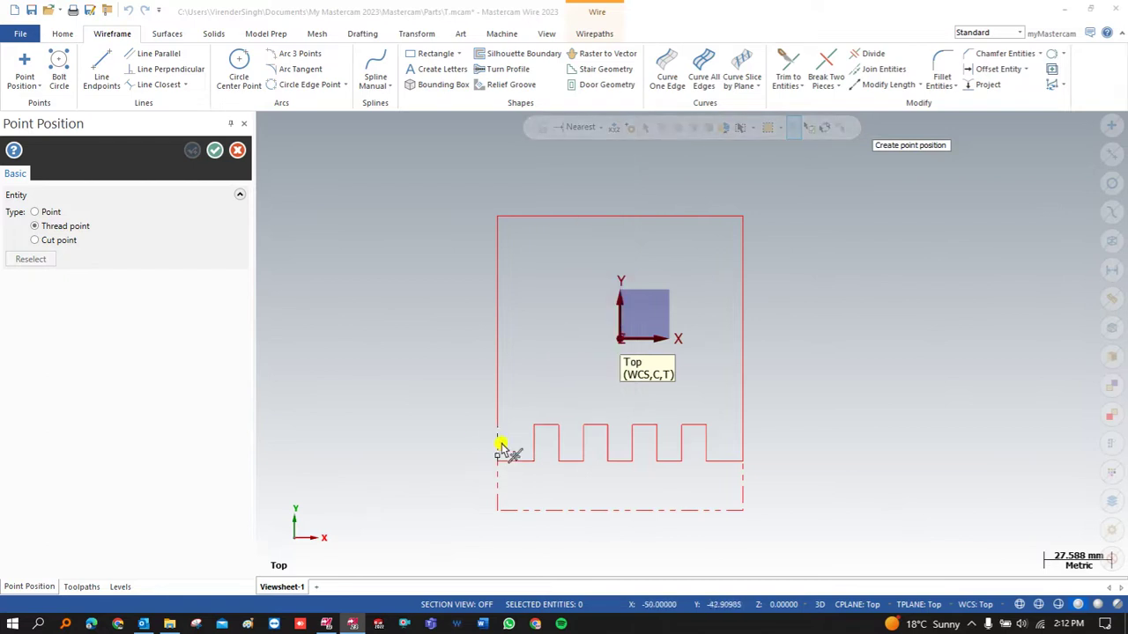
click(601, 126)
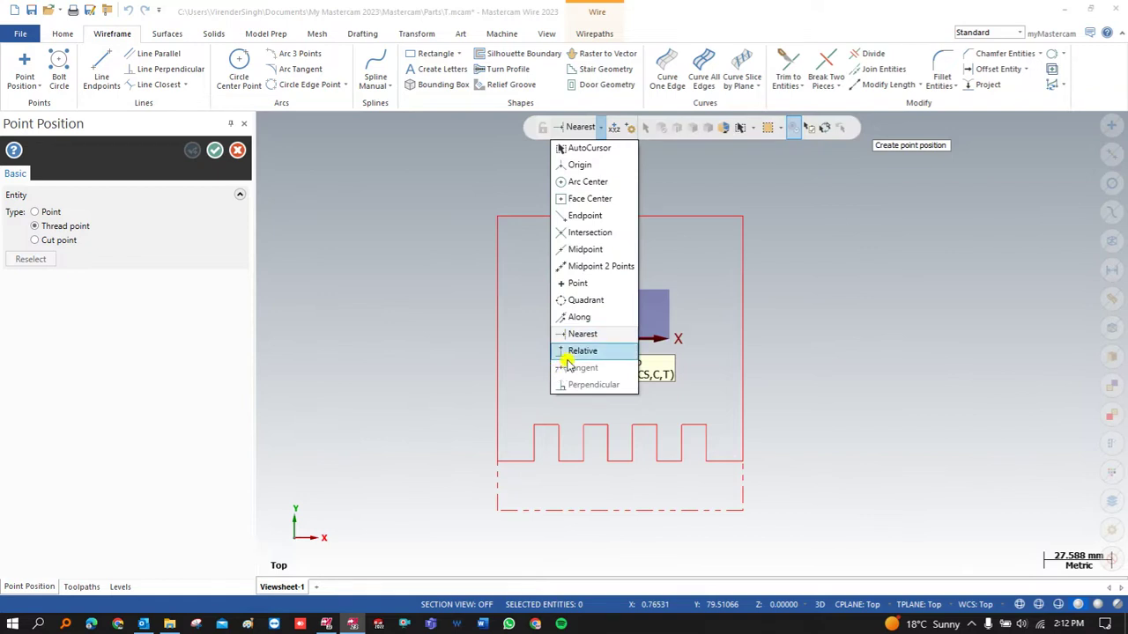
click(572, 351)
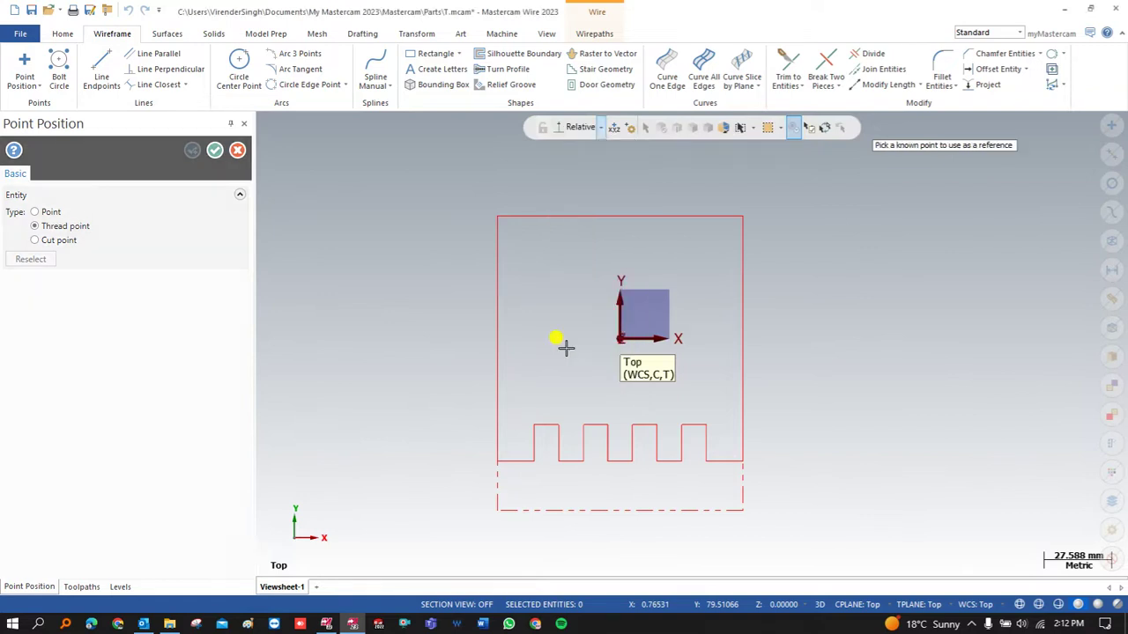
click(499, 464)
drag(498, 464, 470, 462)
text(-10)
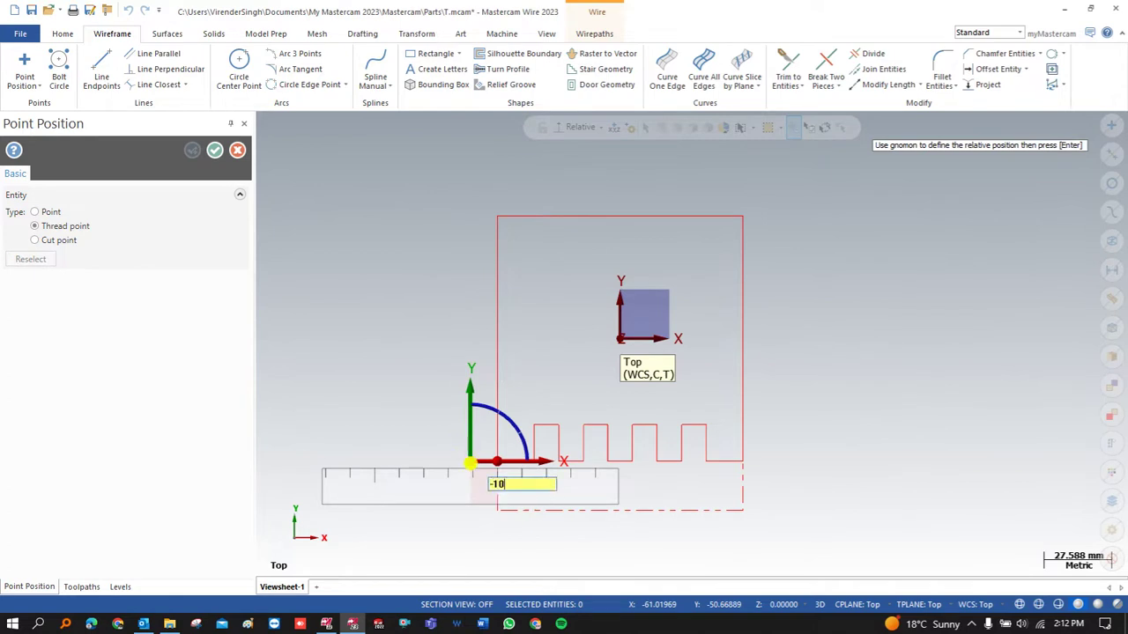
key(Return)
key(space)
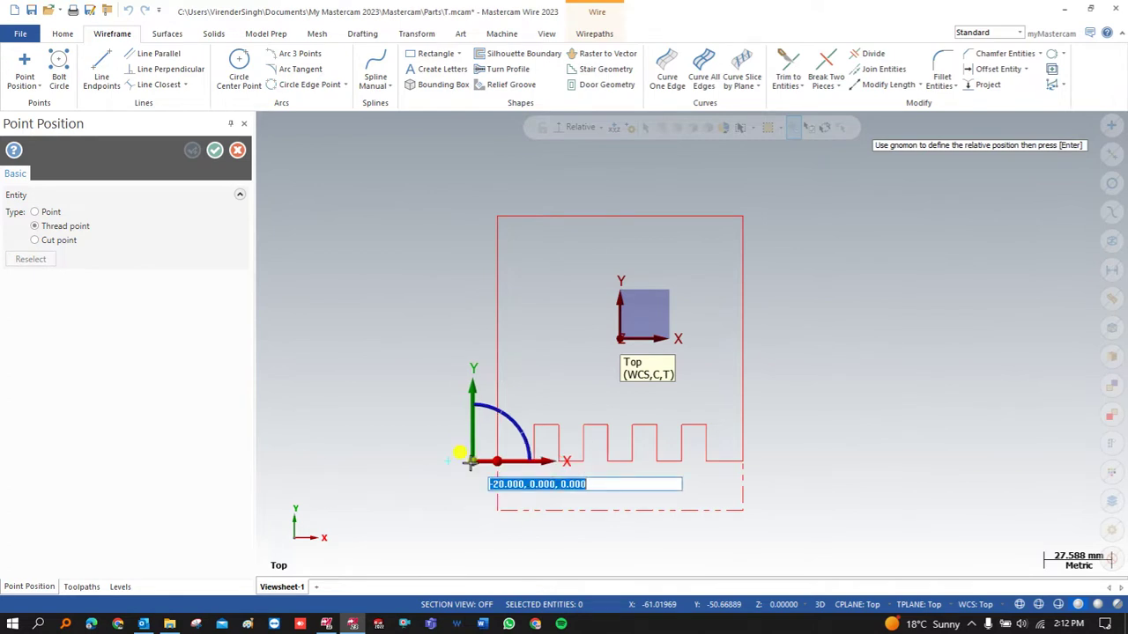
key(Return)
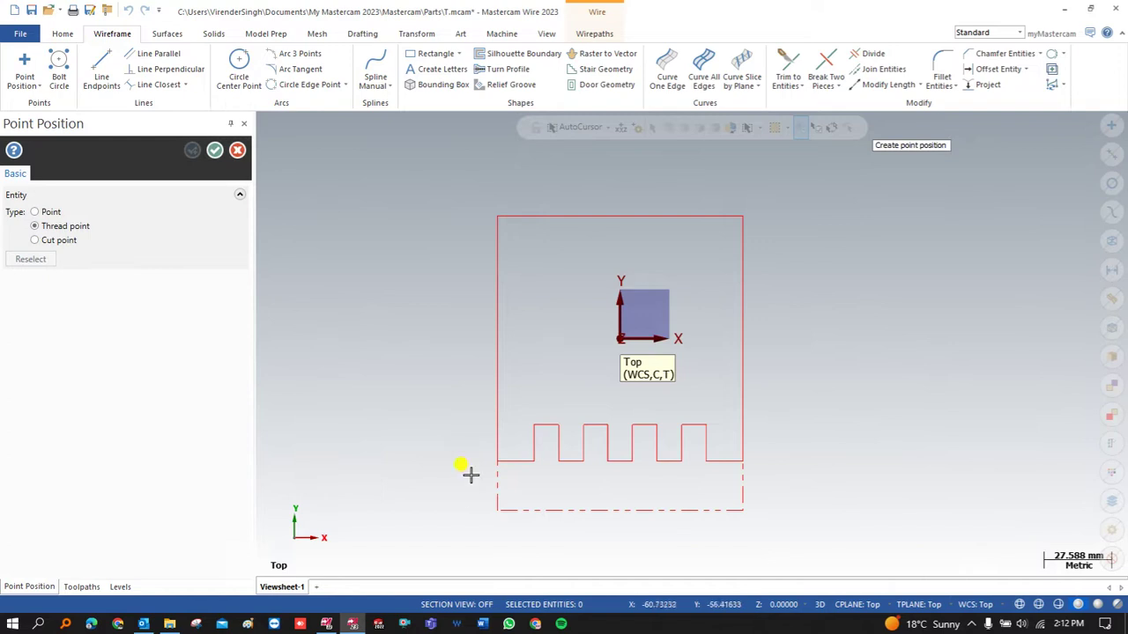
key(Escape)
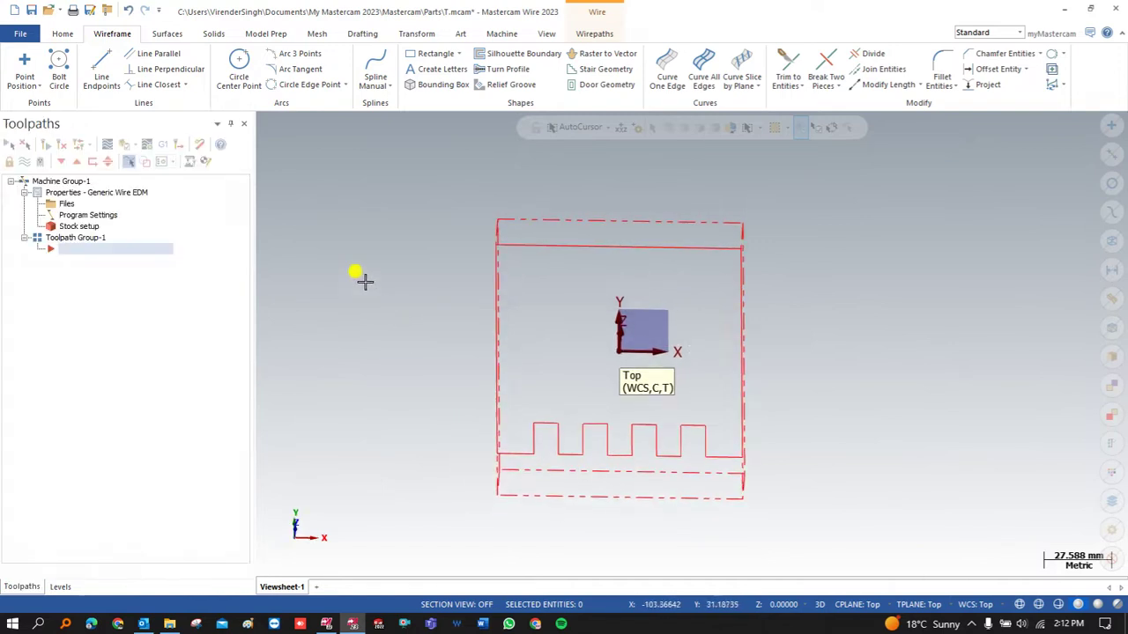
Step: Draw a 10 mm horizontal line outward from the plate's lower-left corner in the top view
right_click(395, 224)
click(422, 303)
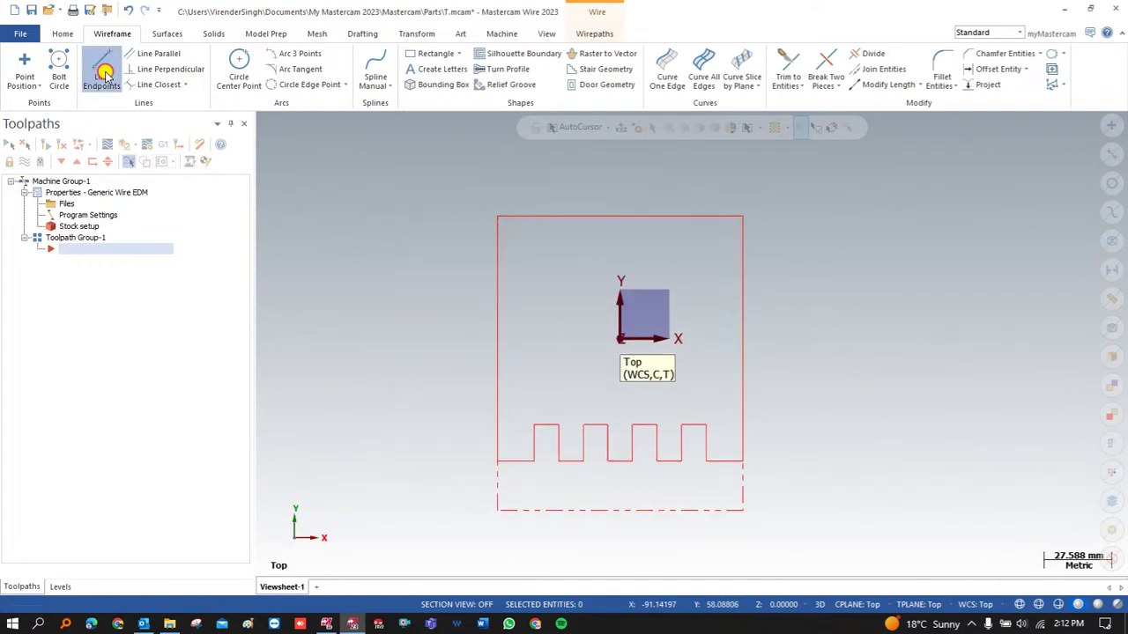
click(101, 68)
click(497, 460)
click(473, 460)
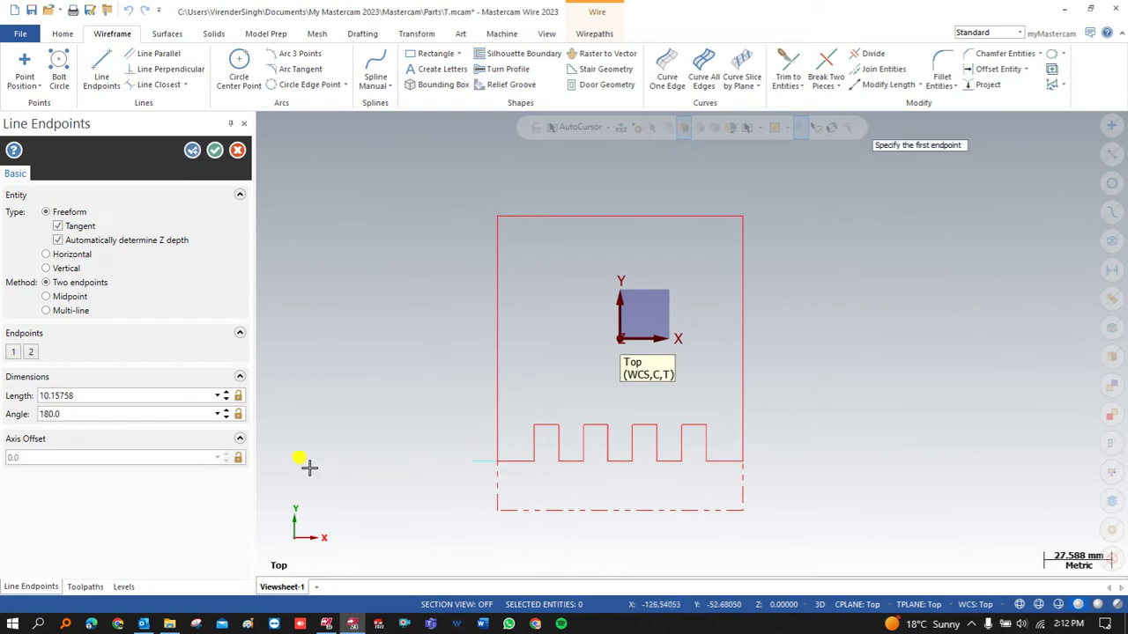
double_click(87, 398)
text(10)
click(191, 150)
Step: Draw a 10 mm horizontal line outward from the plate's lower-right corner and finish the line command
click(743, 461)
click(772, 461)
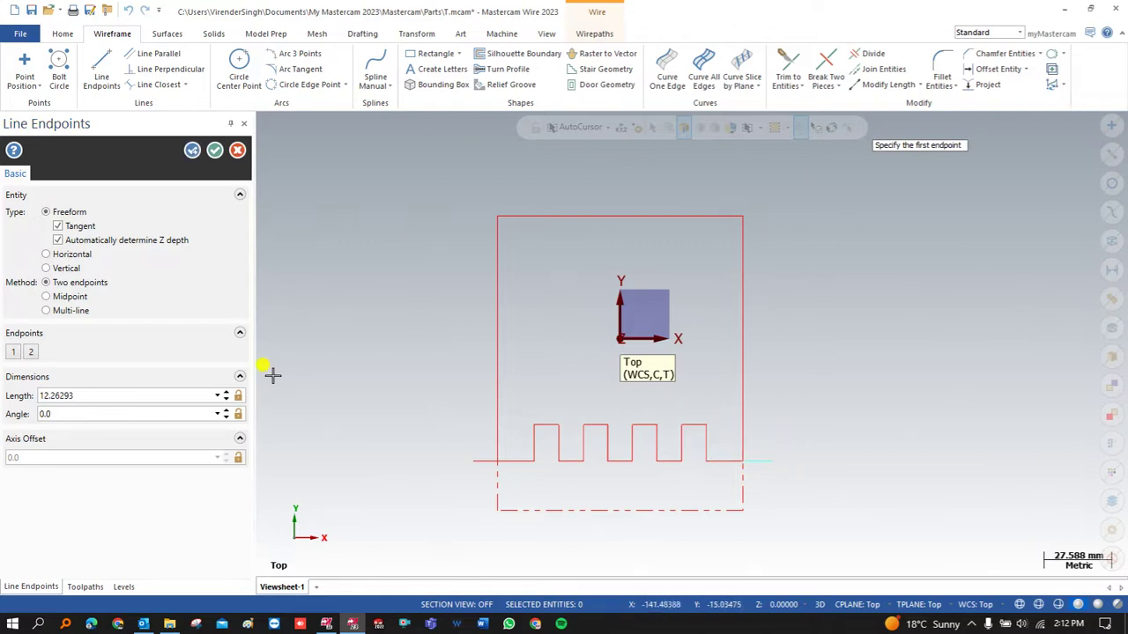
double_click(95, 394)
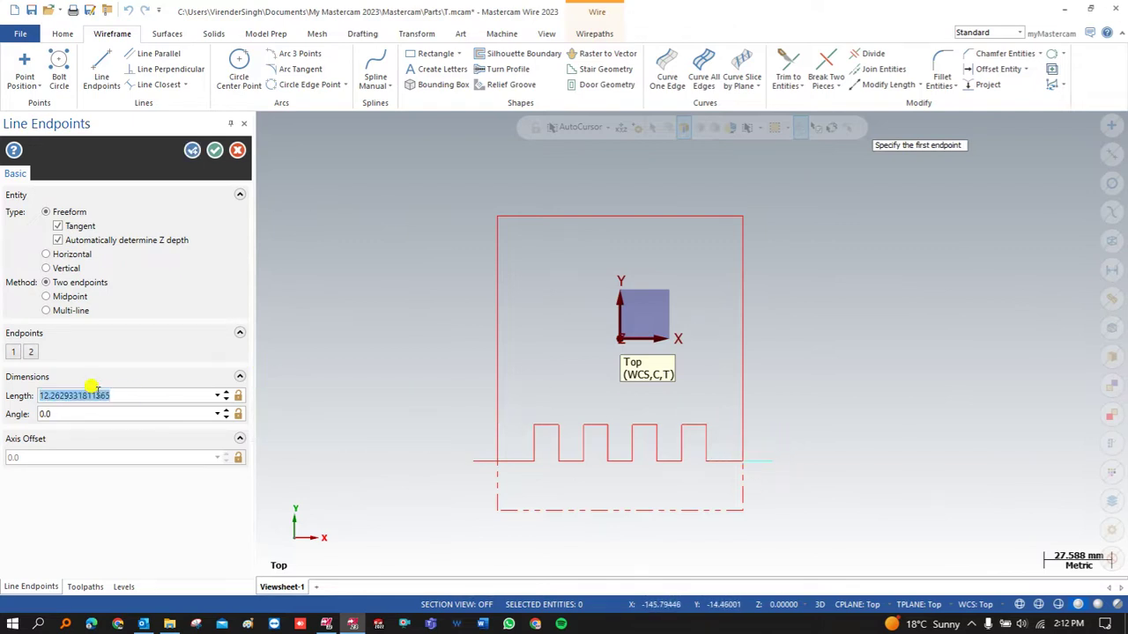
text(10.0)
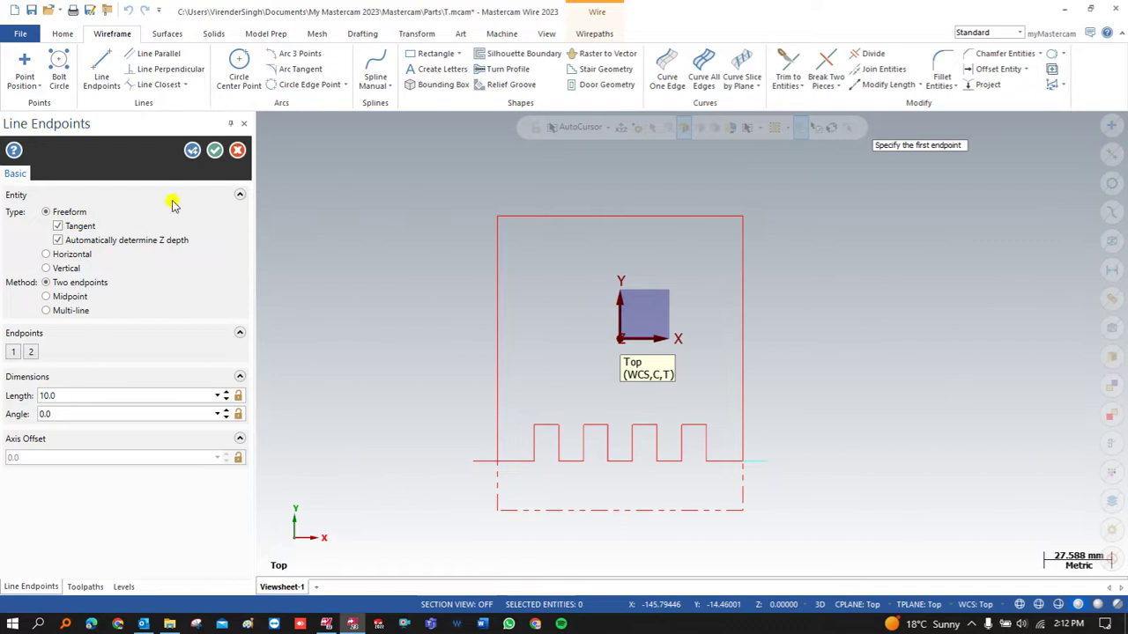
click(214, 150)
Step: Place a thread point at the left line's outer end and a cut point at the right line's outer end
click(27, 66)
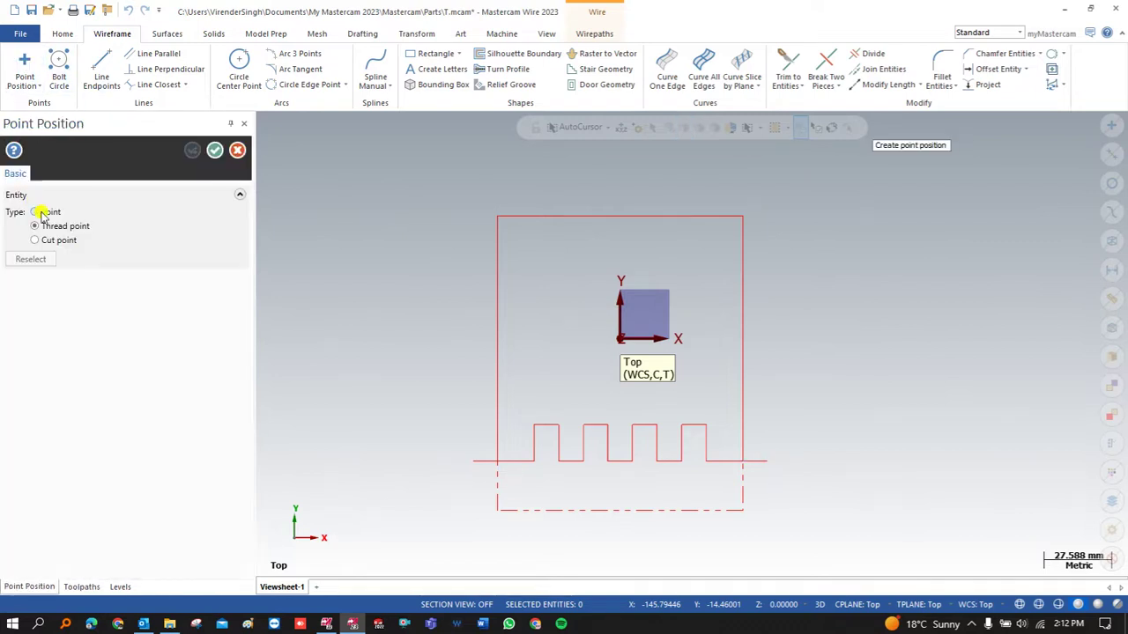
click(469, 459)
click(187, 154)
click(767, 460)
click(216, 151)
Step: Delete the two short construction lines beside the plate's lower corners and bring up the wirepath commands
click(480, 458)
click(758, 459)
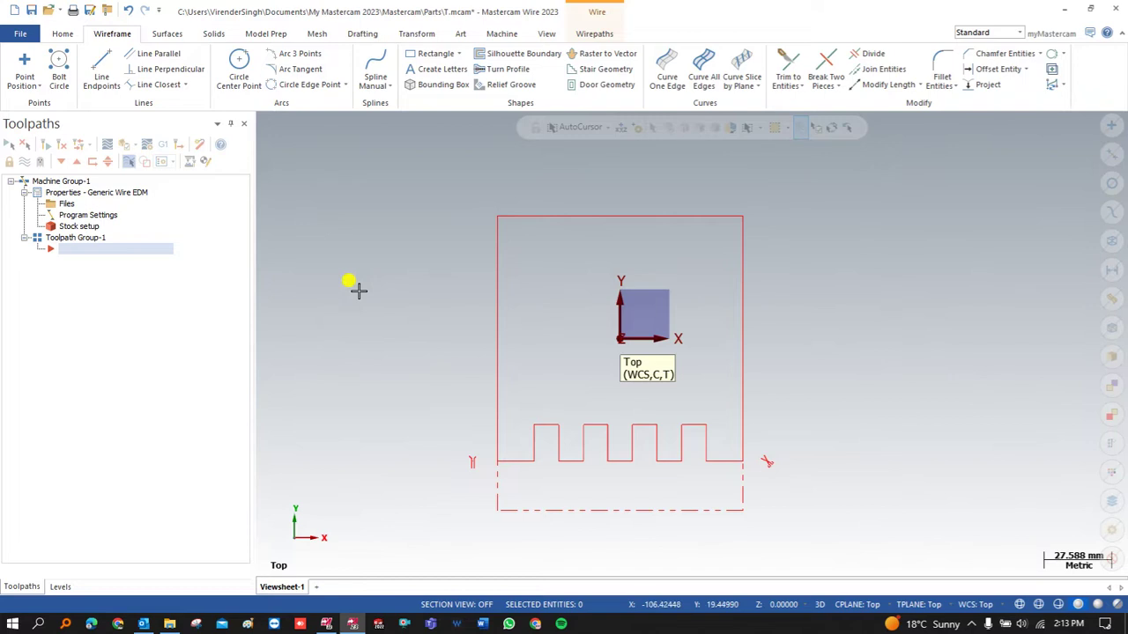
click(590, 34)
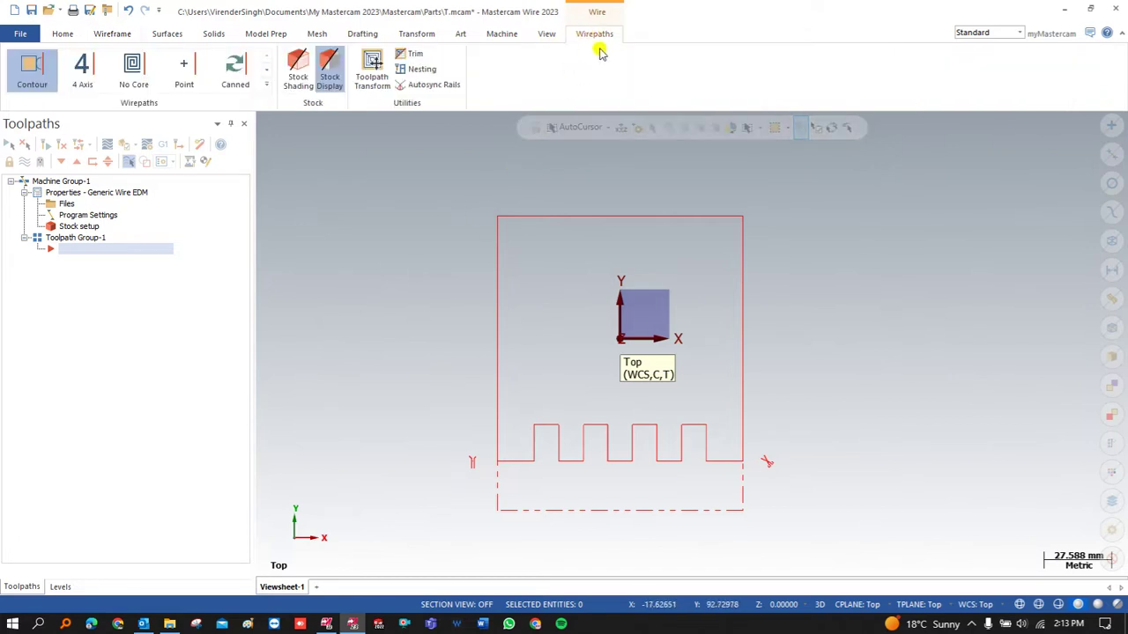
Step: Start a Contour wirepath and chain the thread point beside the plate's lower-left corner as the first point
click(266, 85)
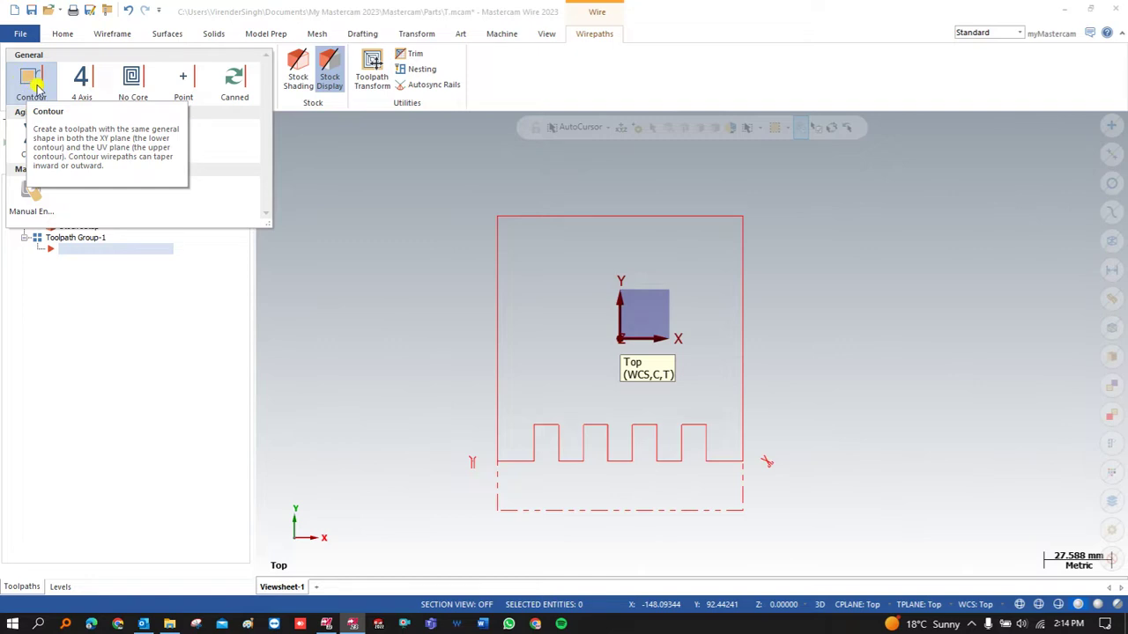
click(24, 81)
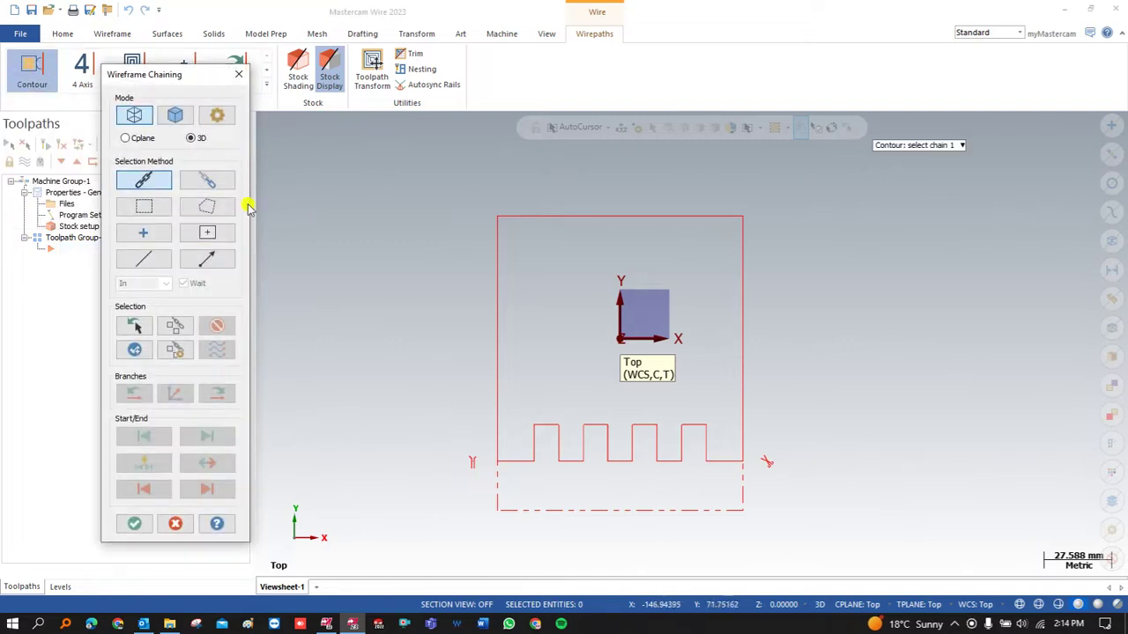
click(145, 235)
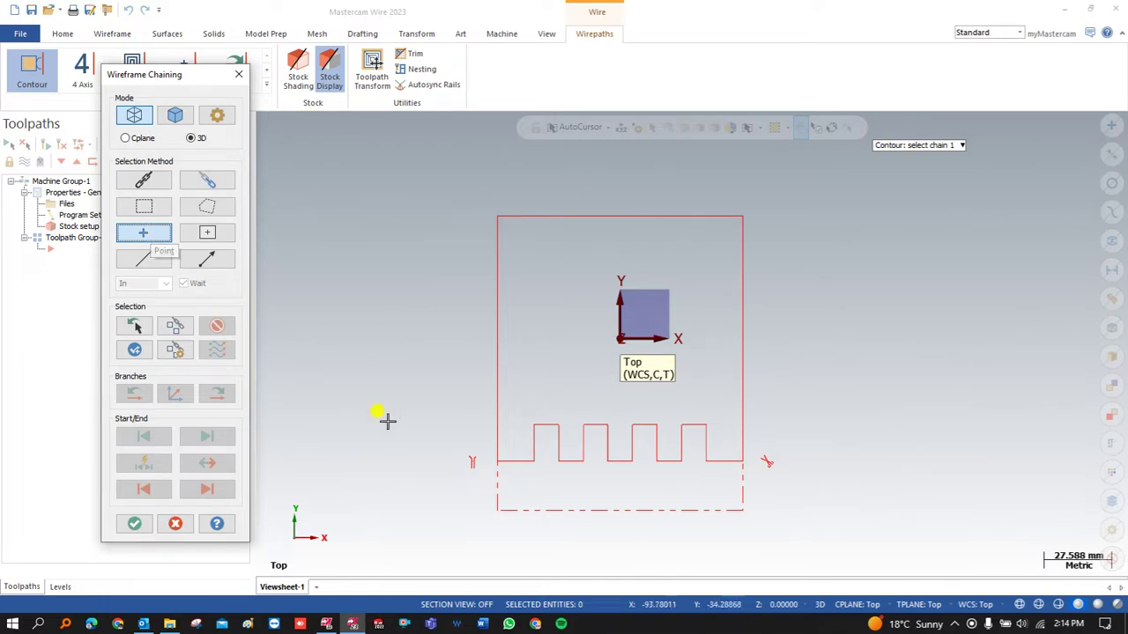
click(473, 464)
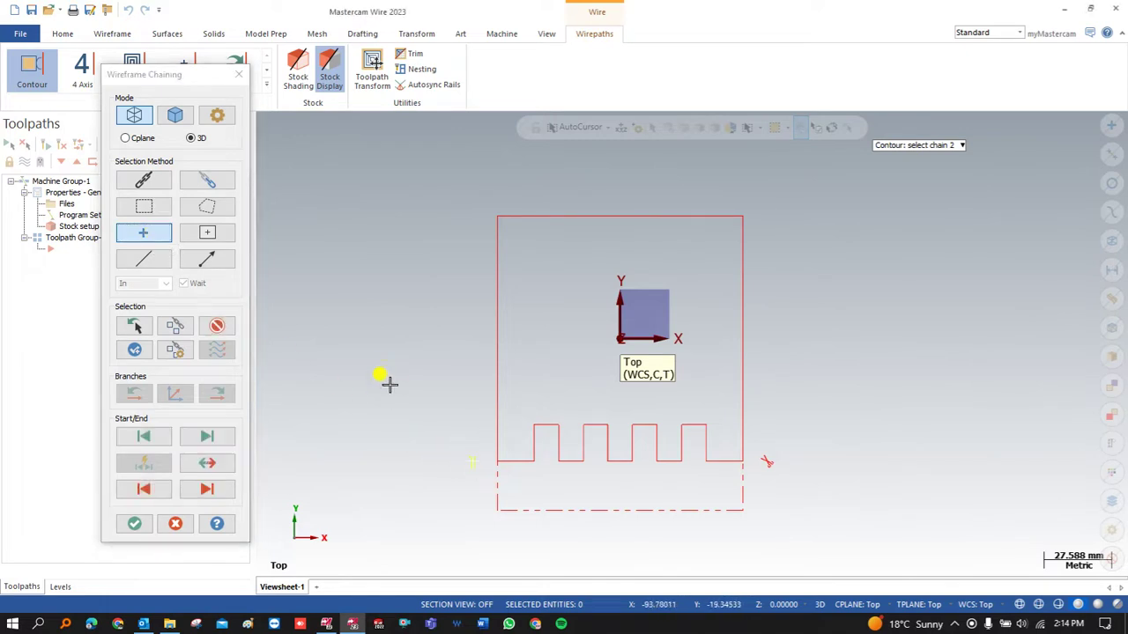
click(149, 183)
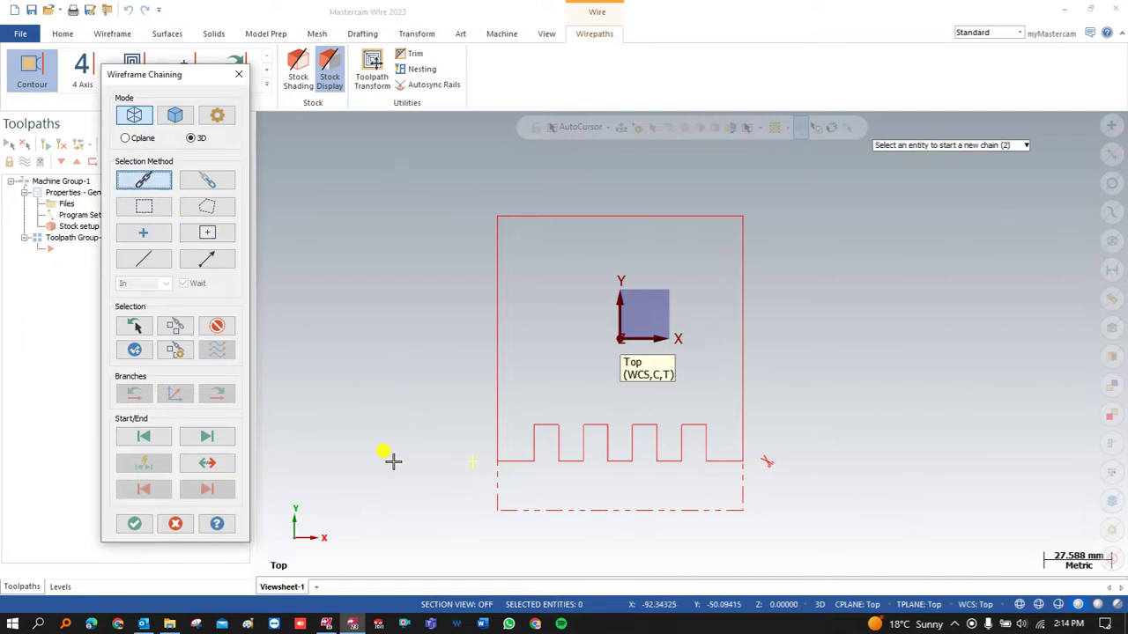
click(505, 466)
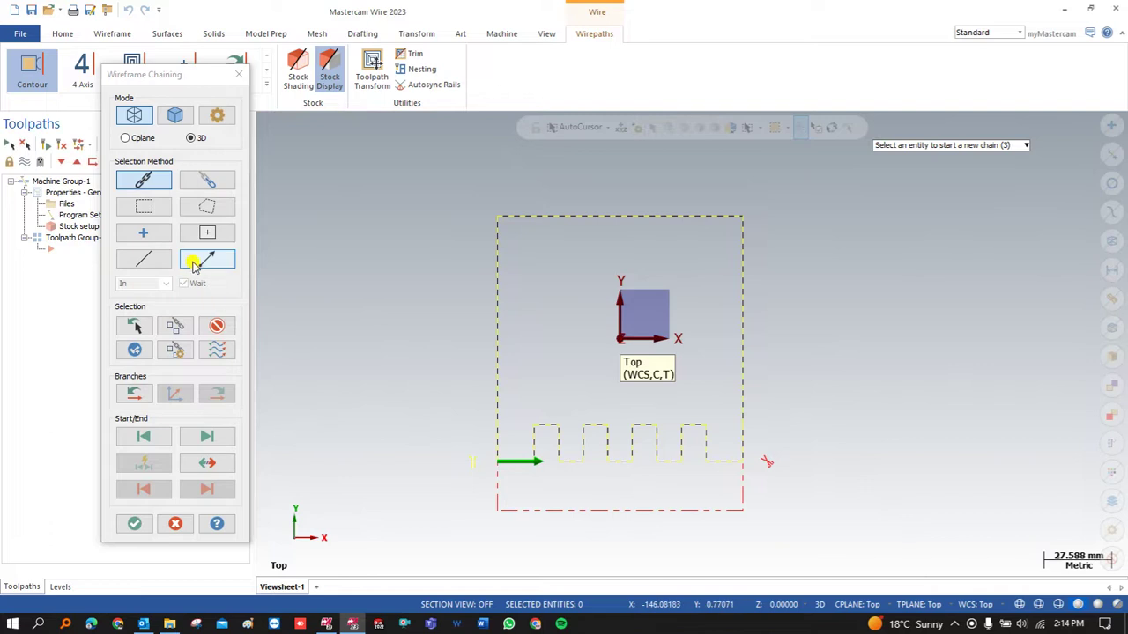
click(216, 326)
Step: Chain only the slotted bottom edge as a partial chain, from its leftmost segment to its rightmost segment
click(207, 180)
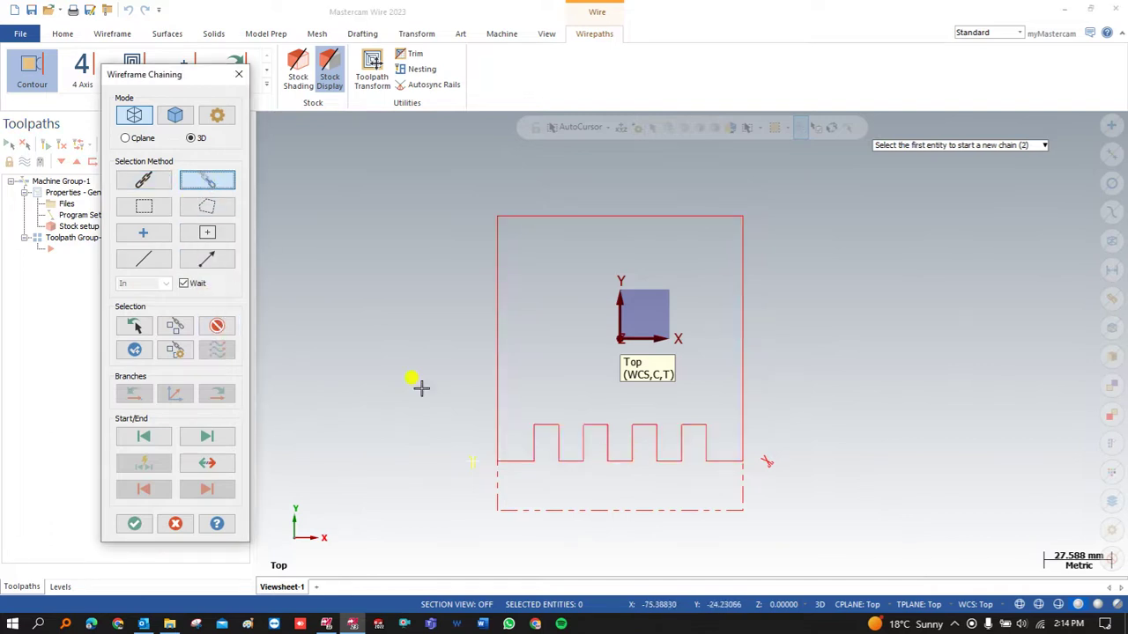
click(511, 461)
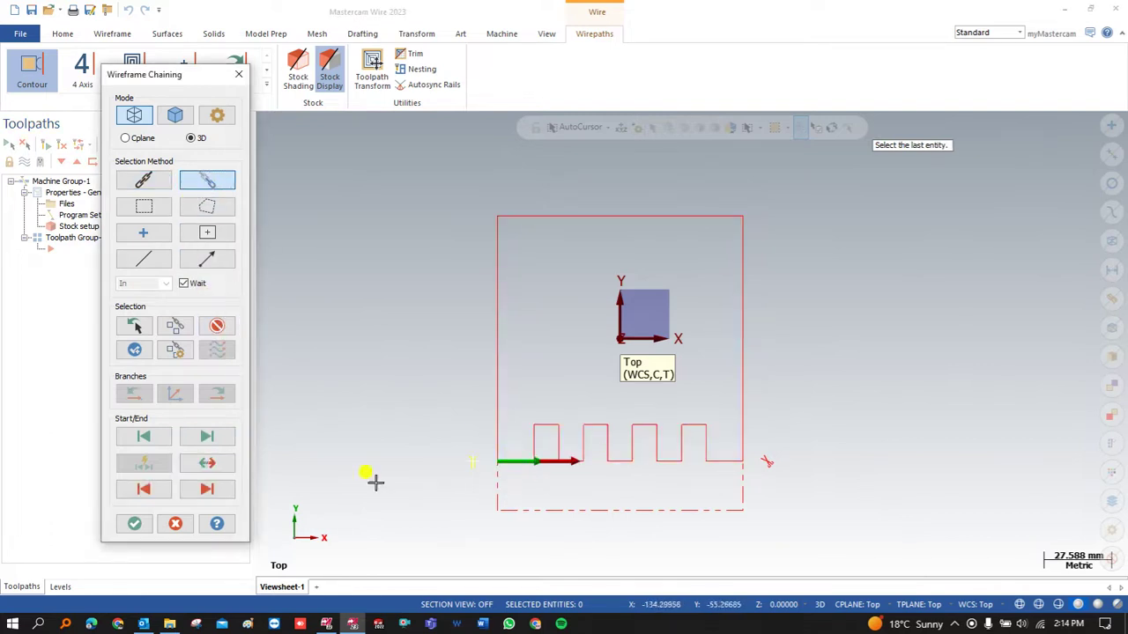
click(730, 466)
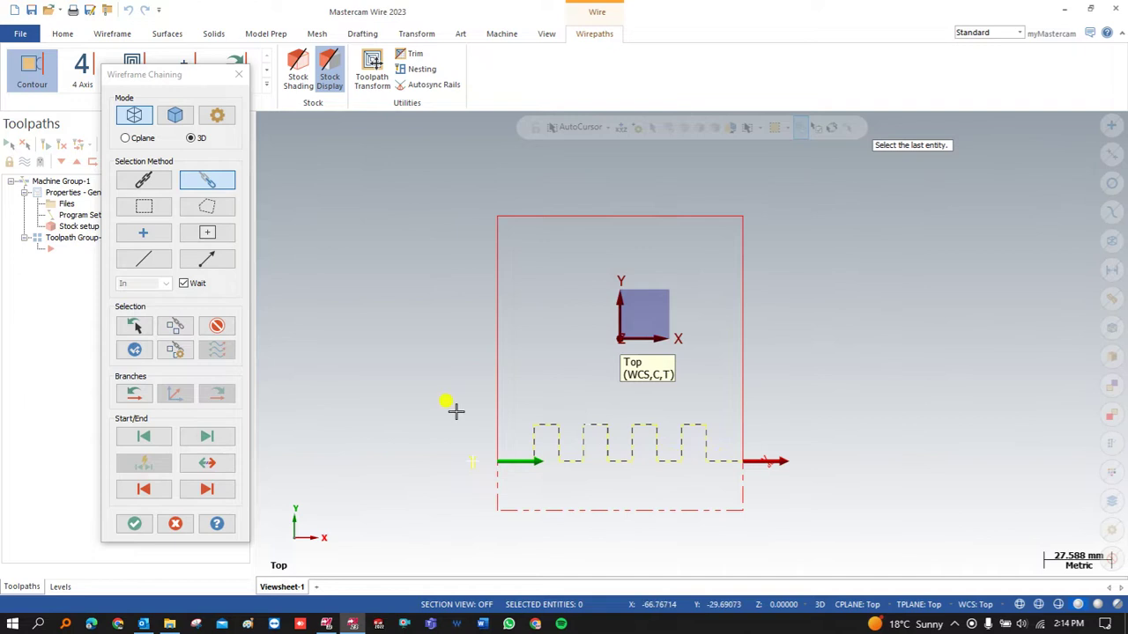
Step: Add the cut point beside the lower-right corner as the last chain and generate the contour wirepath with its existing parameters
click(152, 234)
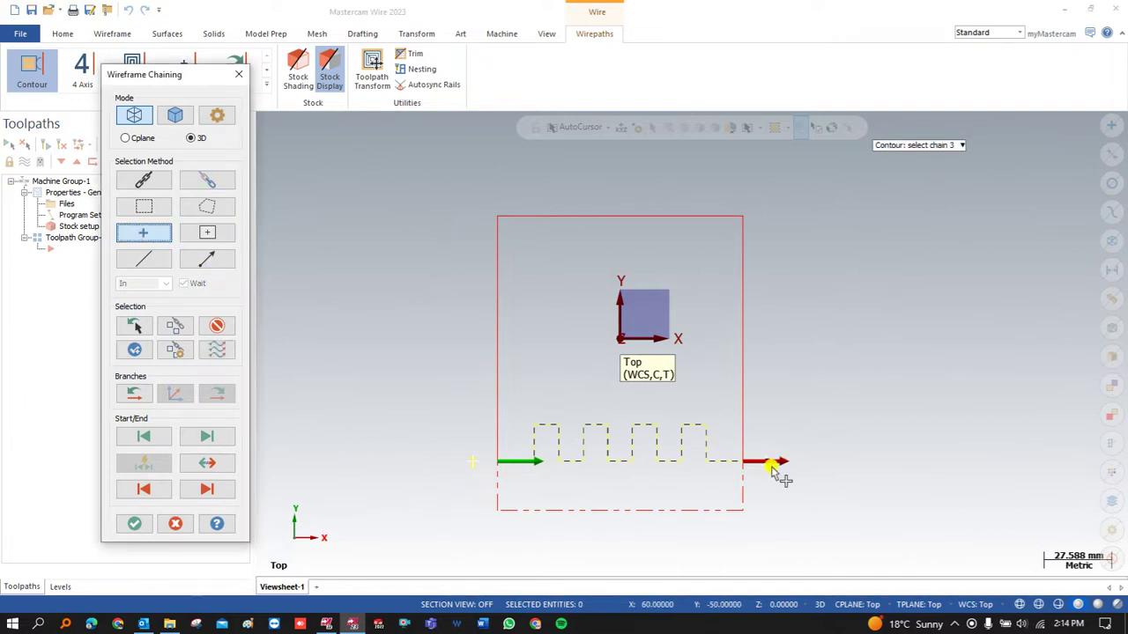
click(773, 470)
scroll(716, 447, up, 2)
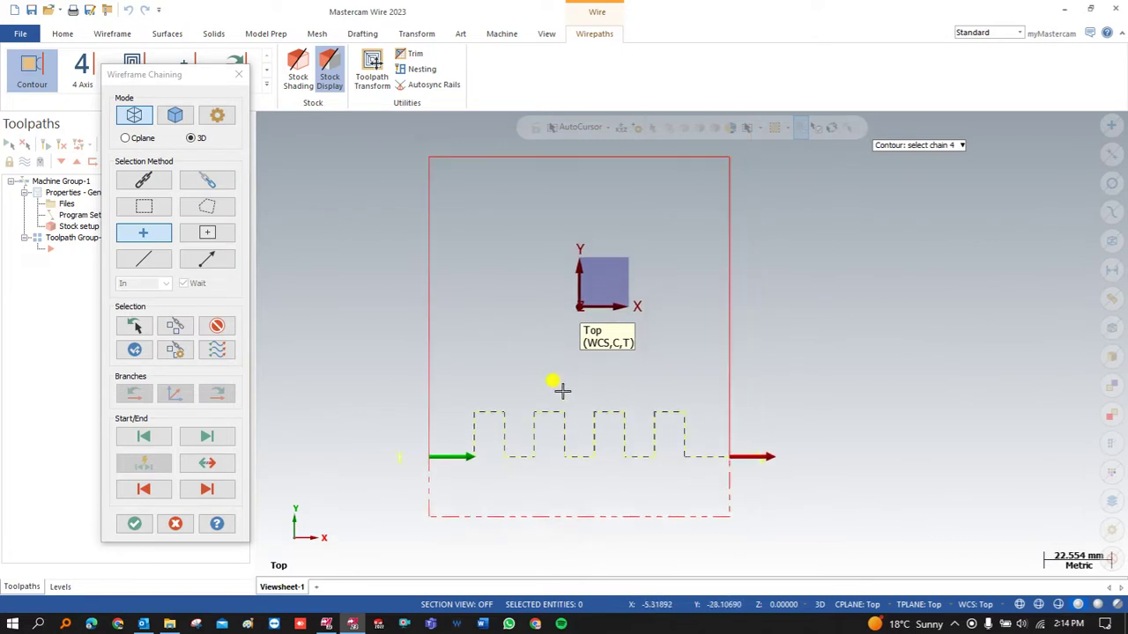
scroll(562, 390, down, 1)
click(134, 524)
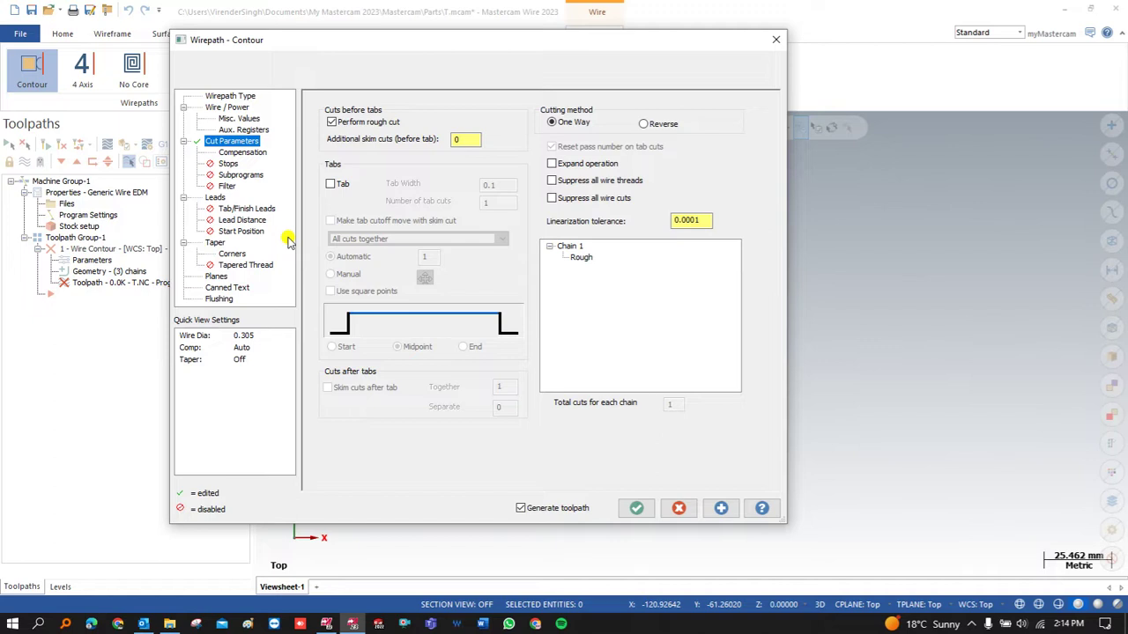
click(636, 508)
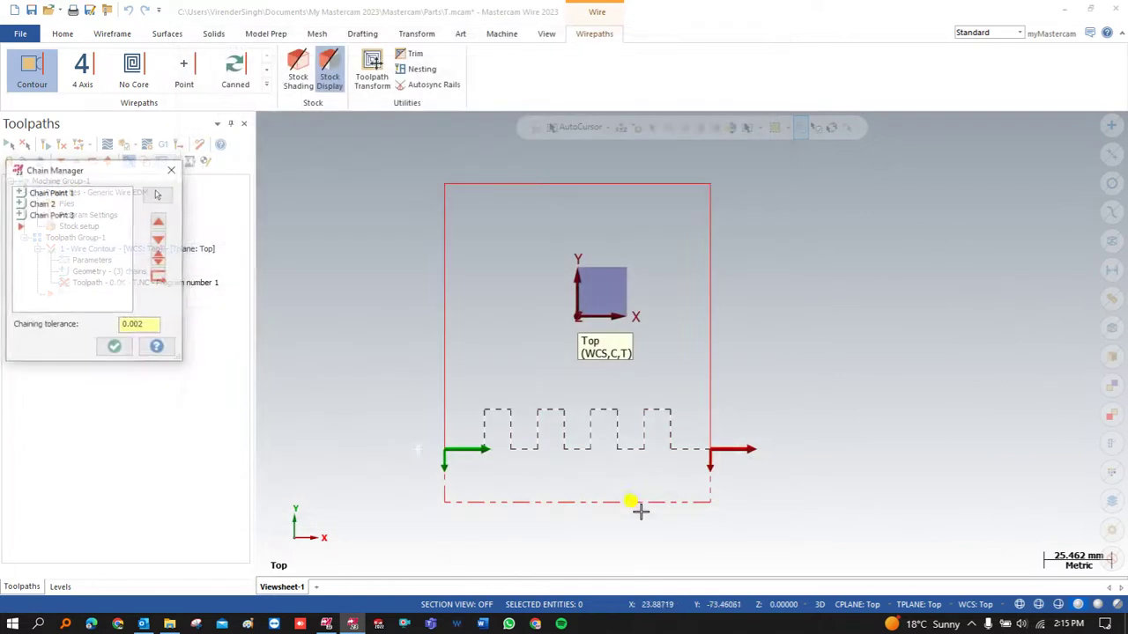
click(112, 347)
Step: Backplot the contour wirepath and examine the wire's height against the stock from an angled view
middle_drag(308, 432, 323, 396)
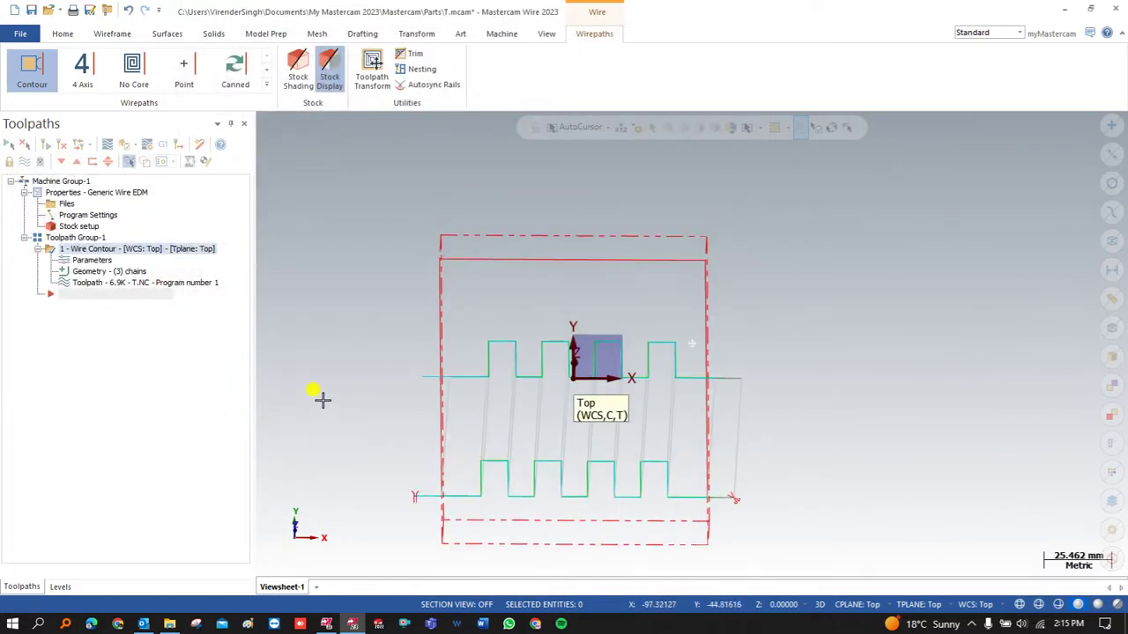
right_click(338, 321)
click(355, 398)
scroll(431, 450, up, 6)
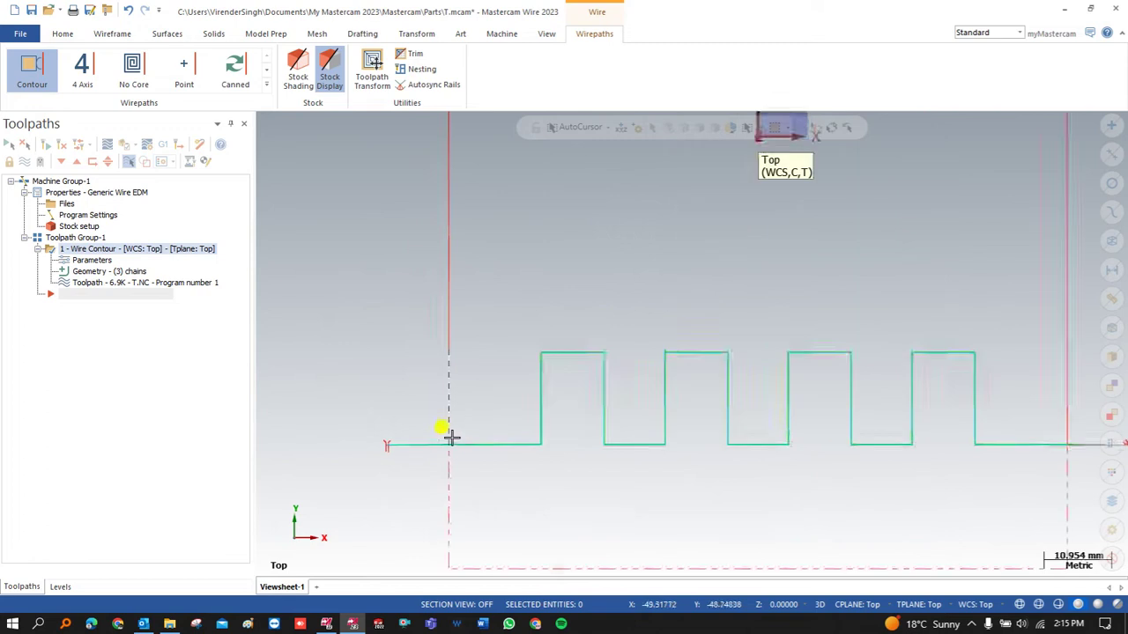
scroll(461, 425, down, 2)
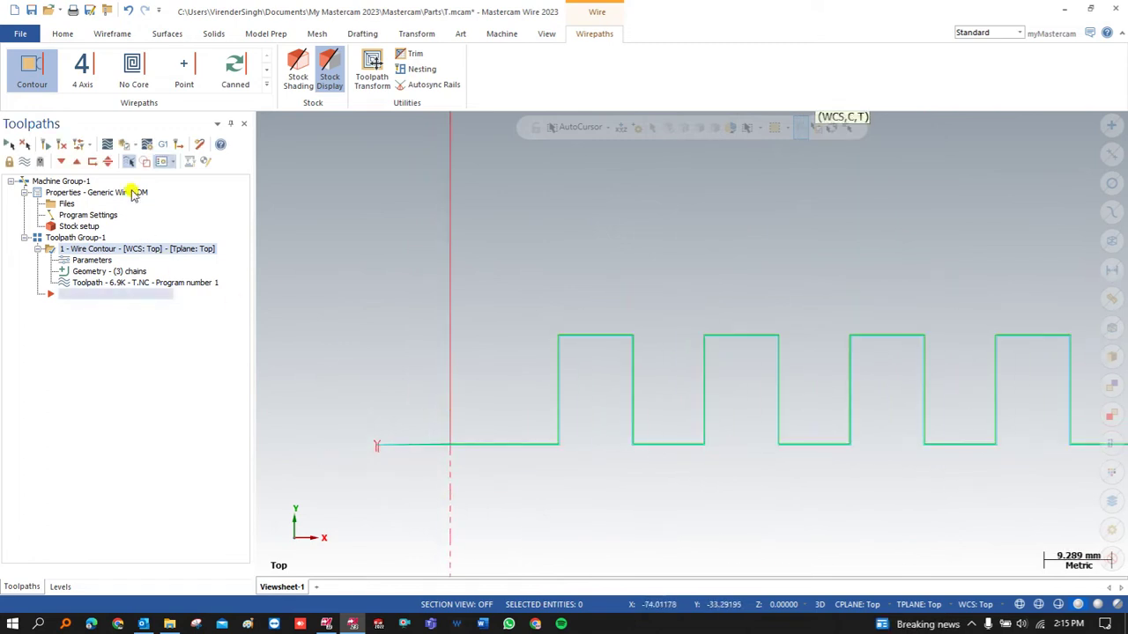
click(107, 145)
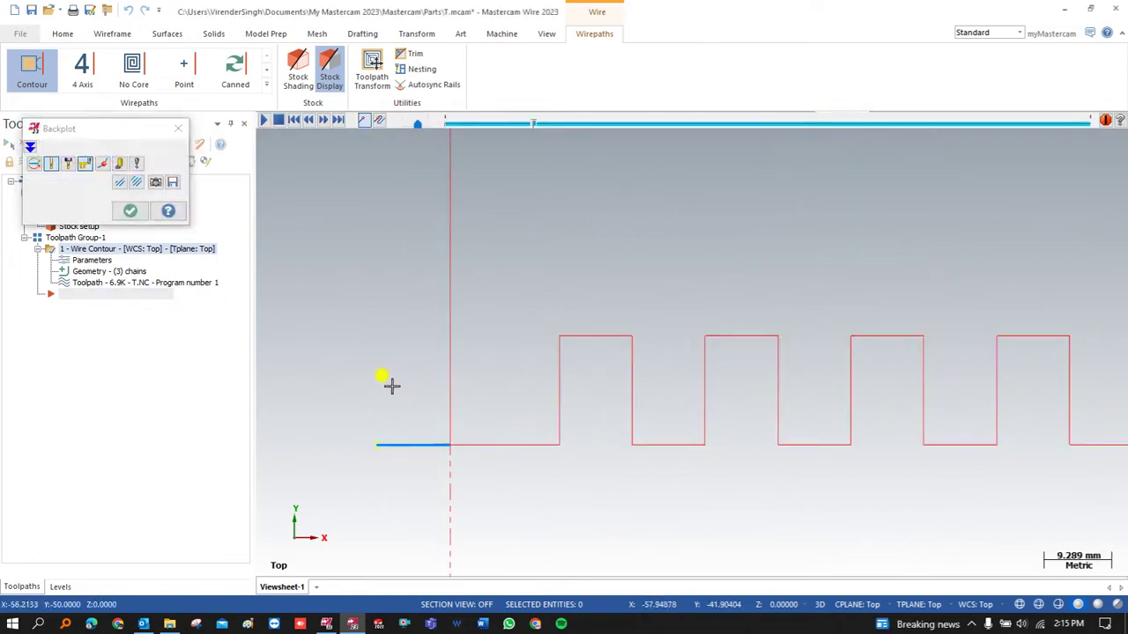
scroll(393, 387, down, 2)
middle_drag(421, 413, 395, 396)
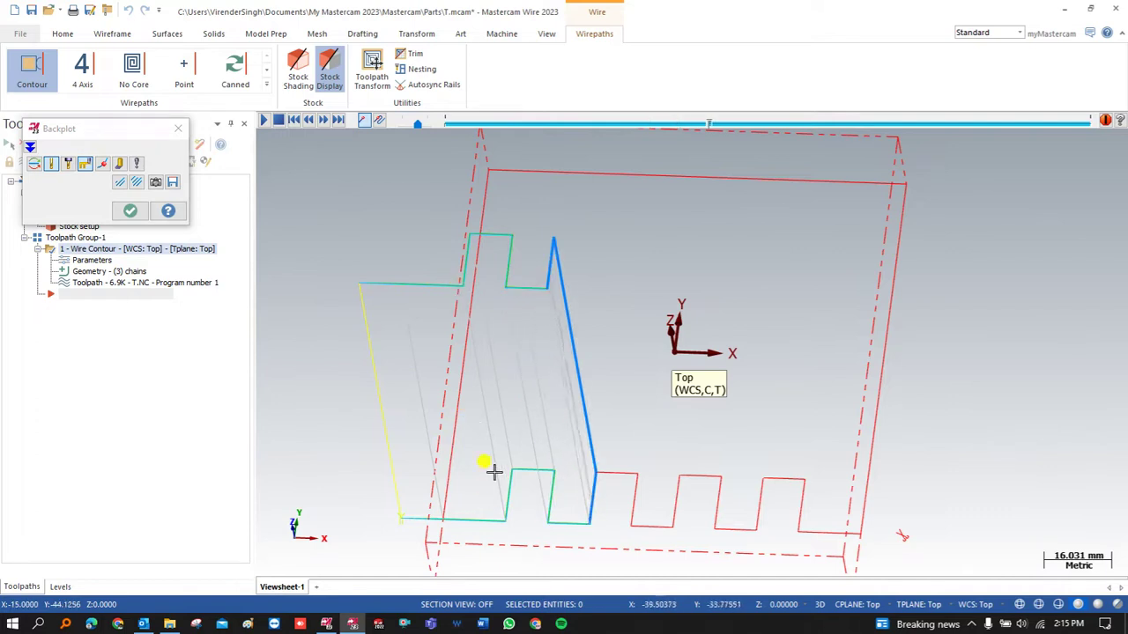
middle_drag(552, 373, 564, 269)
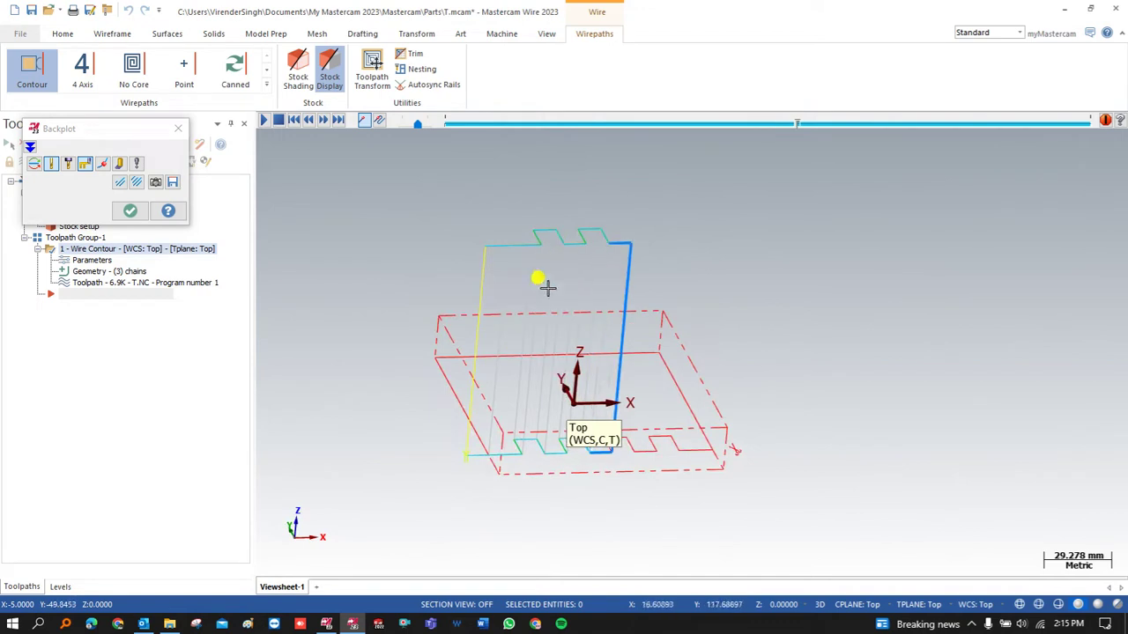
click(129, 211)
Step: Set the wirepath's UV height and UV trim plane to 20 and its rapid height to 30, and regenerate the toolpath
click(91, 261)
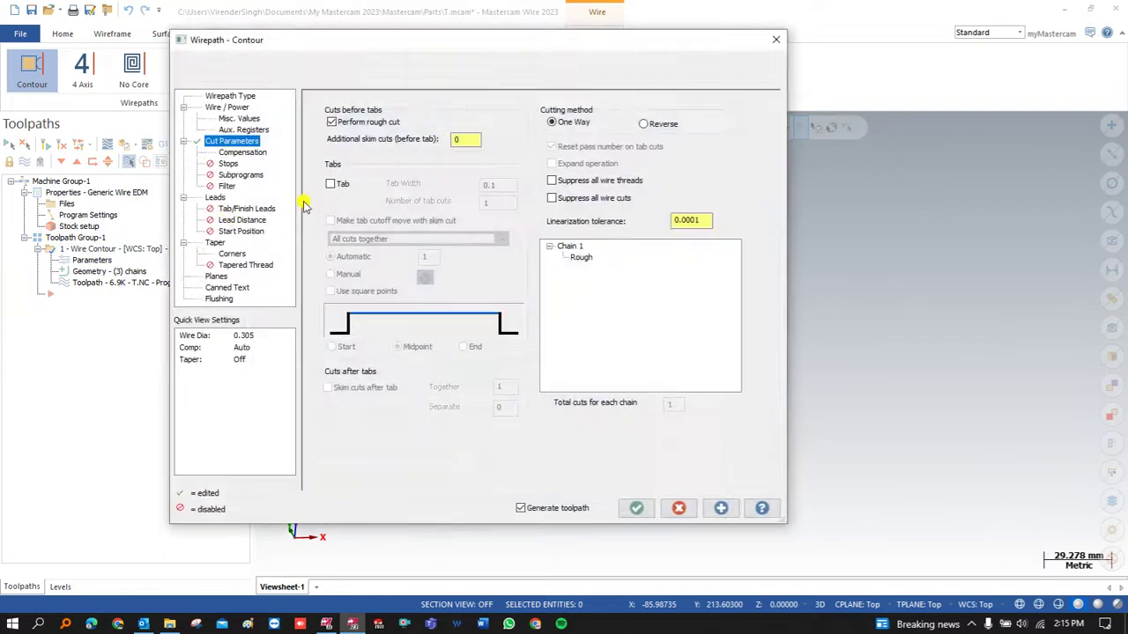
click(215, 242)
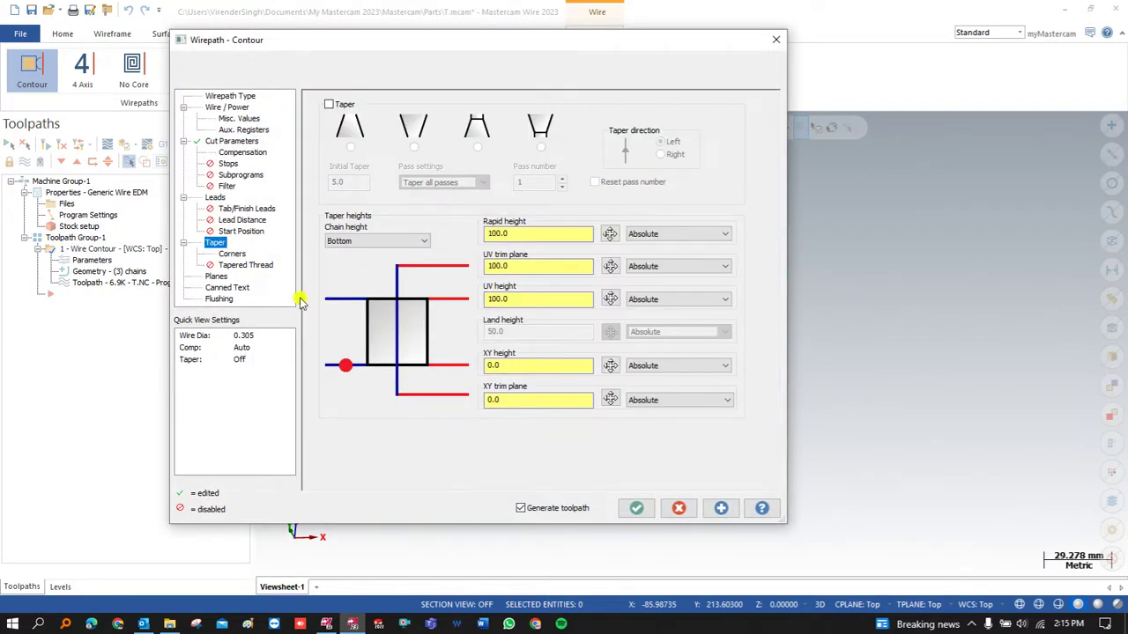
click(527, 266)
click(509, 366)
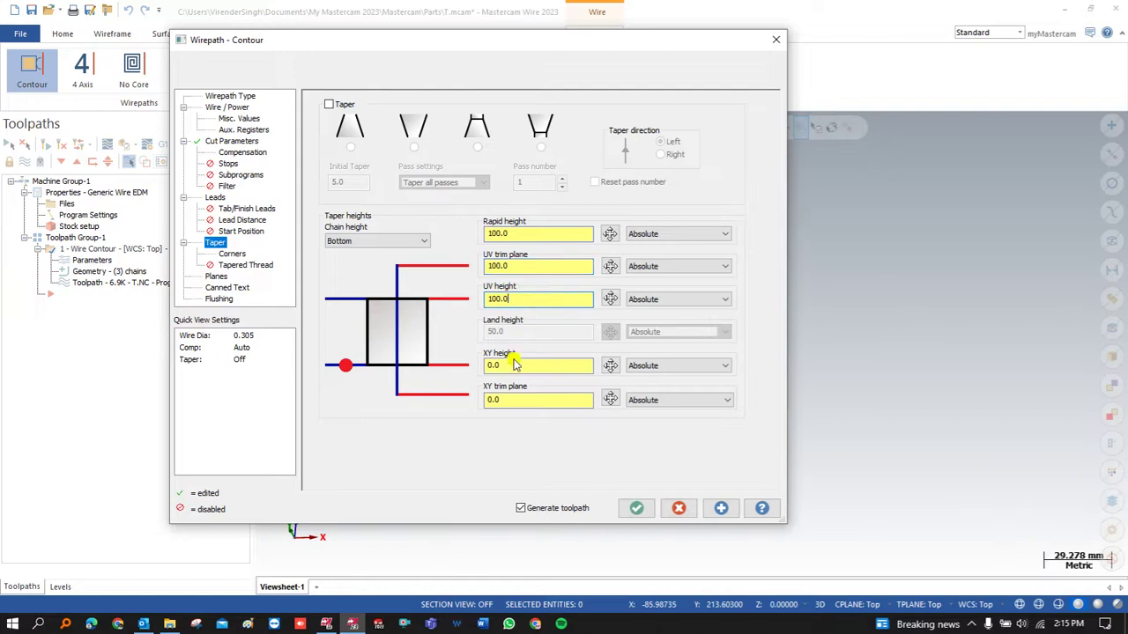
click(513, 401)
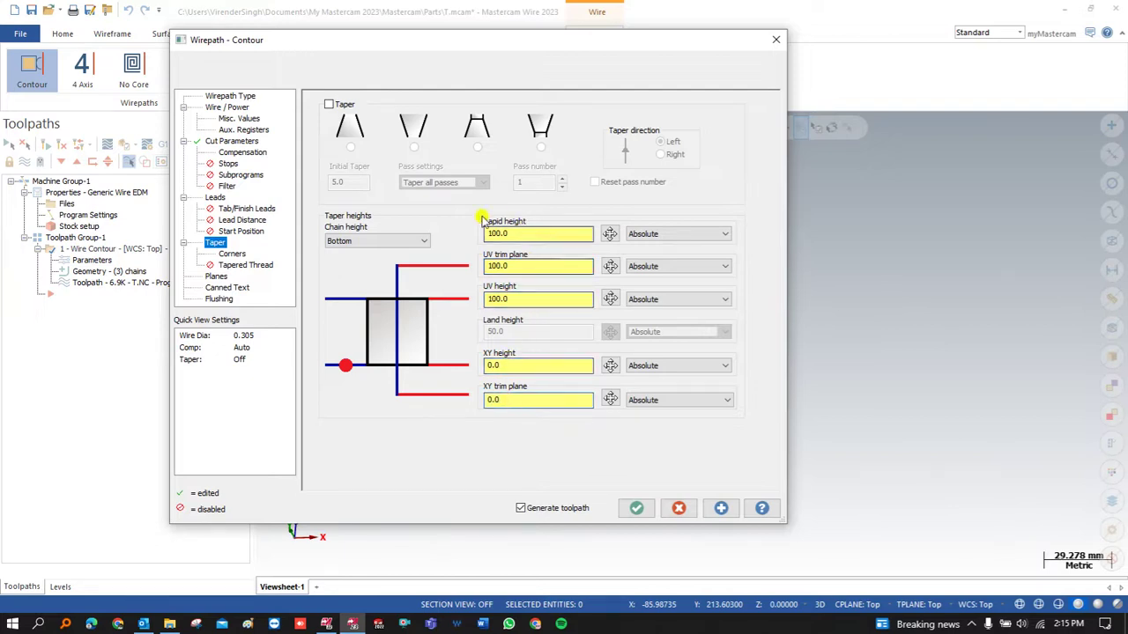
drag(517, 300, 481, 293)
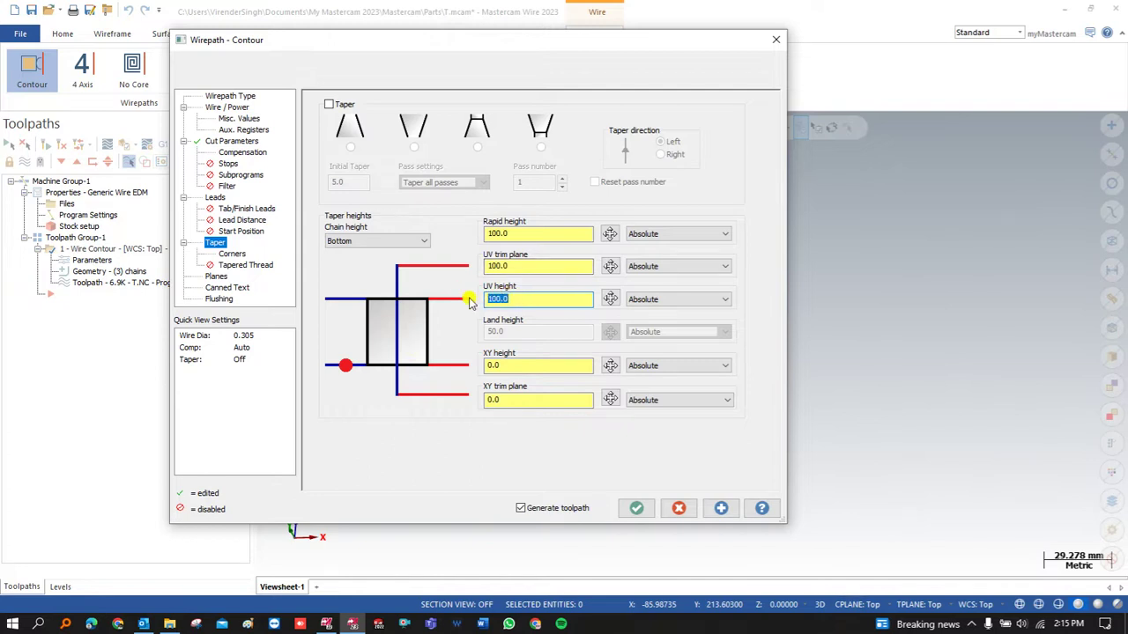
text(20)
click(534, 268)
text(2)
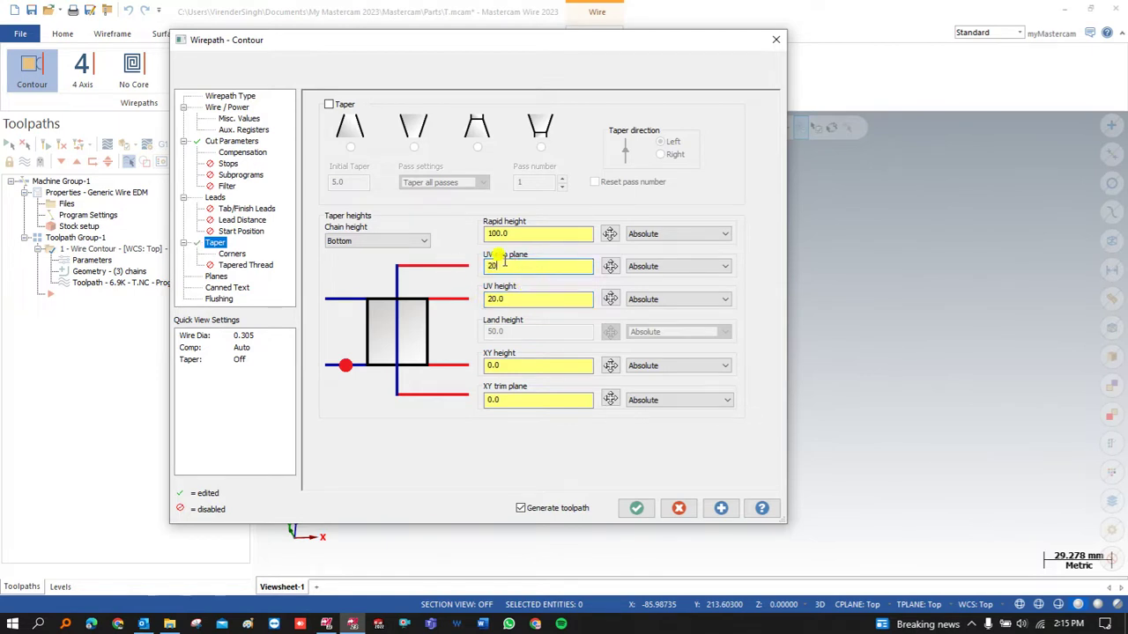
click(507, 234)
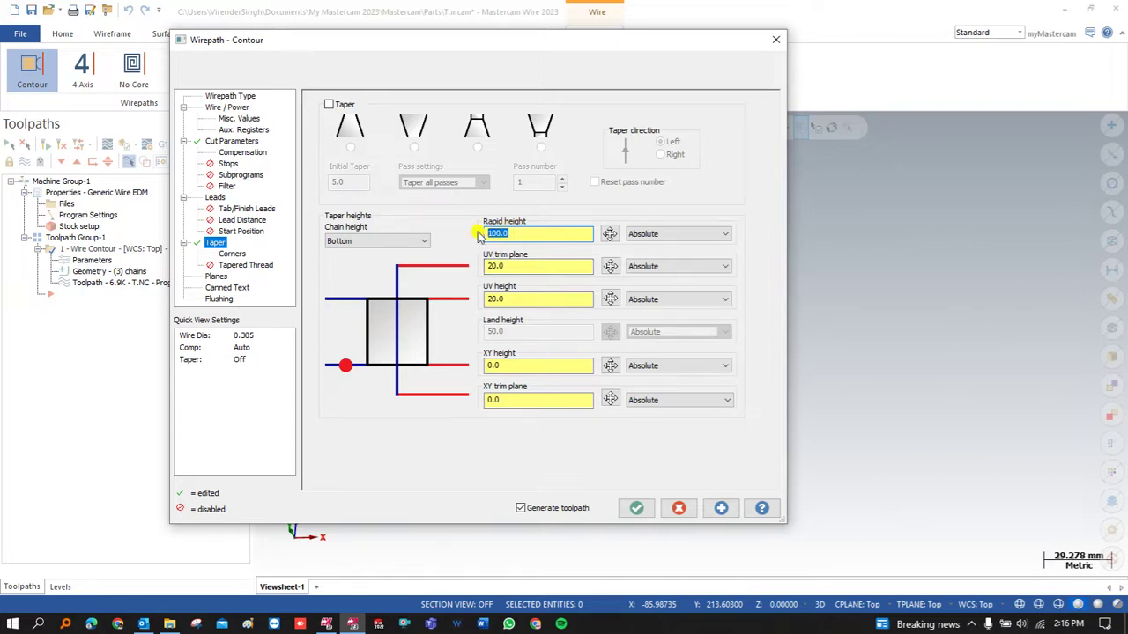
text(30)
click(636, 508)
Step: Backplot the regenerated wirepath with the wire guides shown, checking it from the top and from an angled view
middle_drag(502, 321, 510, 401)
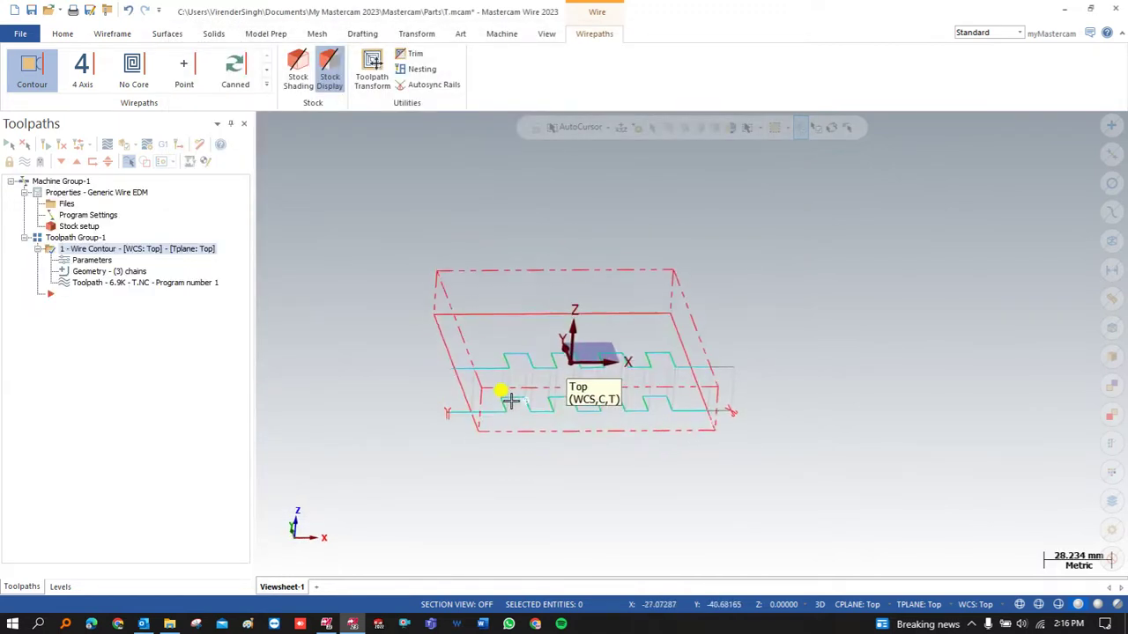
click(107, 144)
click(262, 121)
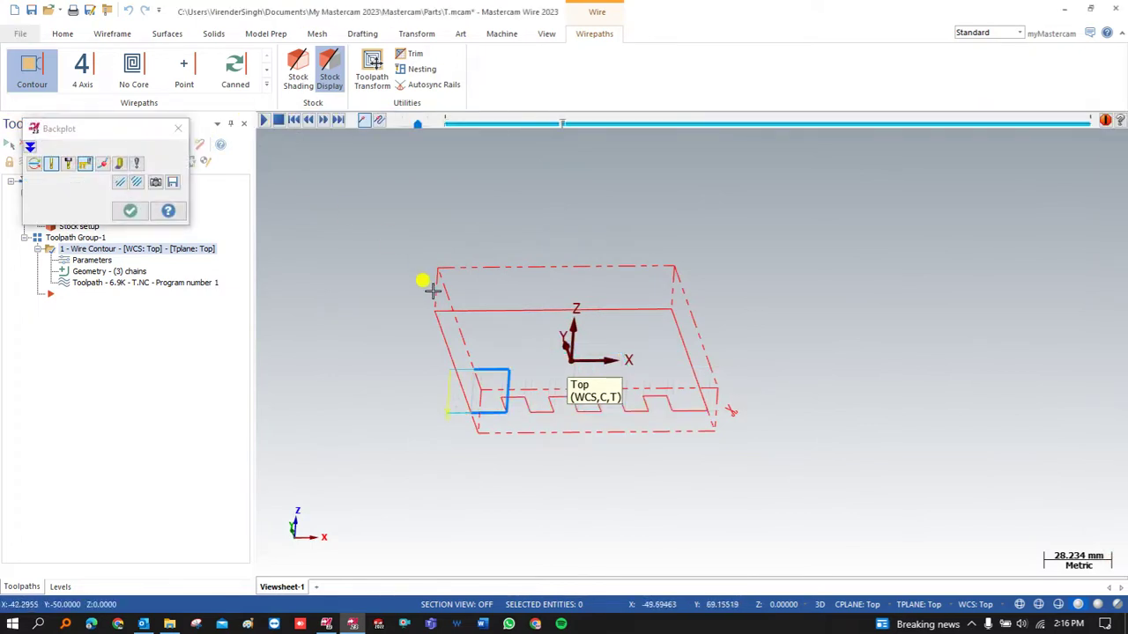
right_click(349, 284)
click(371, 361)
scroll(408, 332, up, 4)
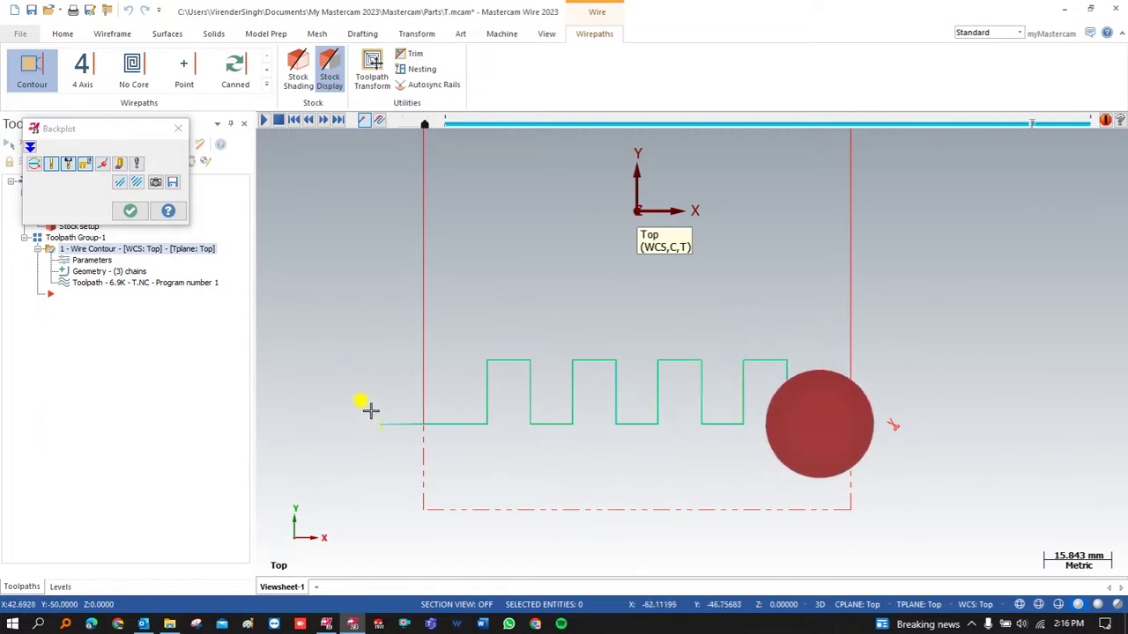
middle_drag(390, 432, 448, 384)
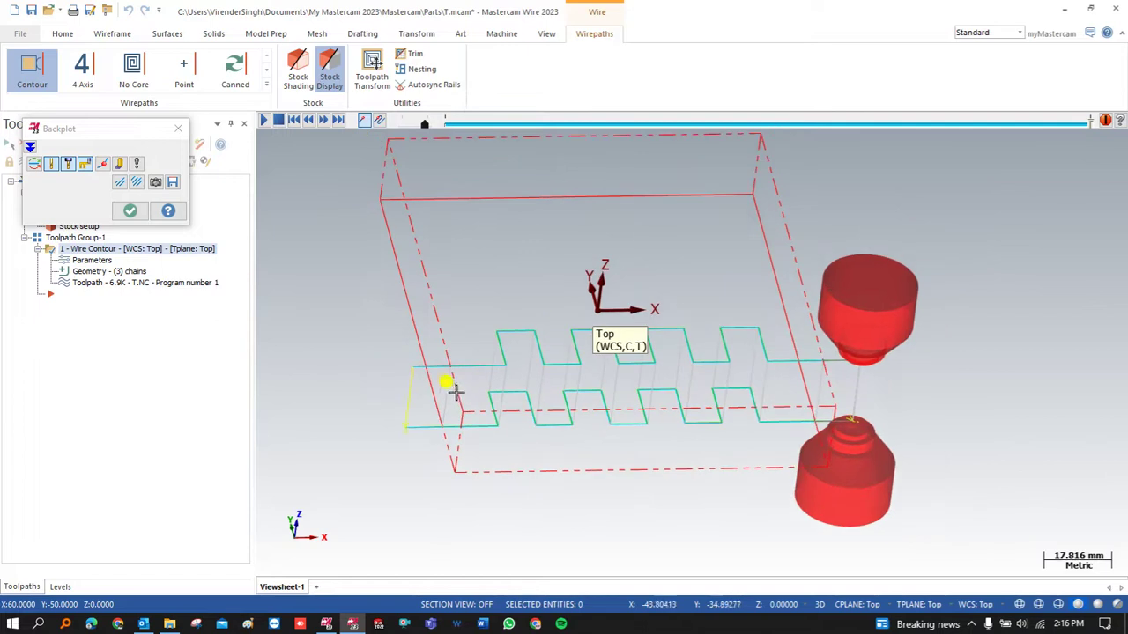
click(129, 211)
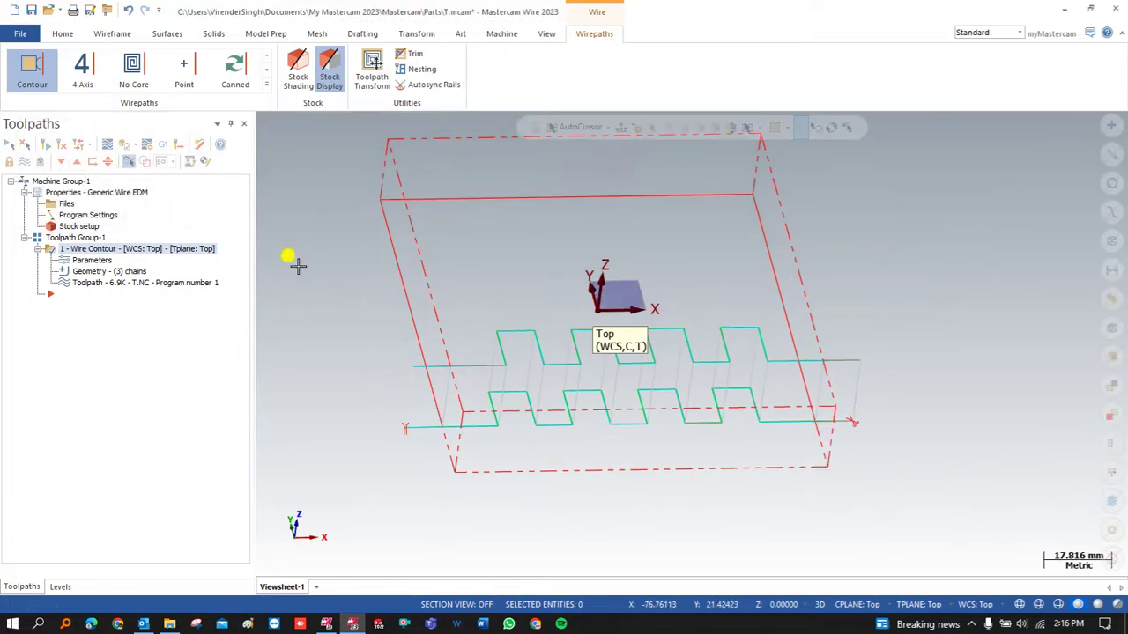
Step: Verify the wire contour operation in the simulator, play the full cut, inspect the slotted stock and return to the part
click(126, 146)
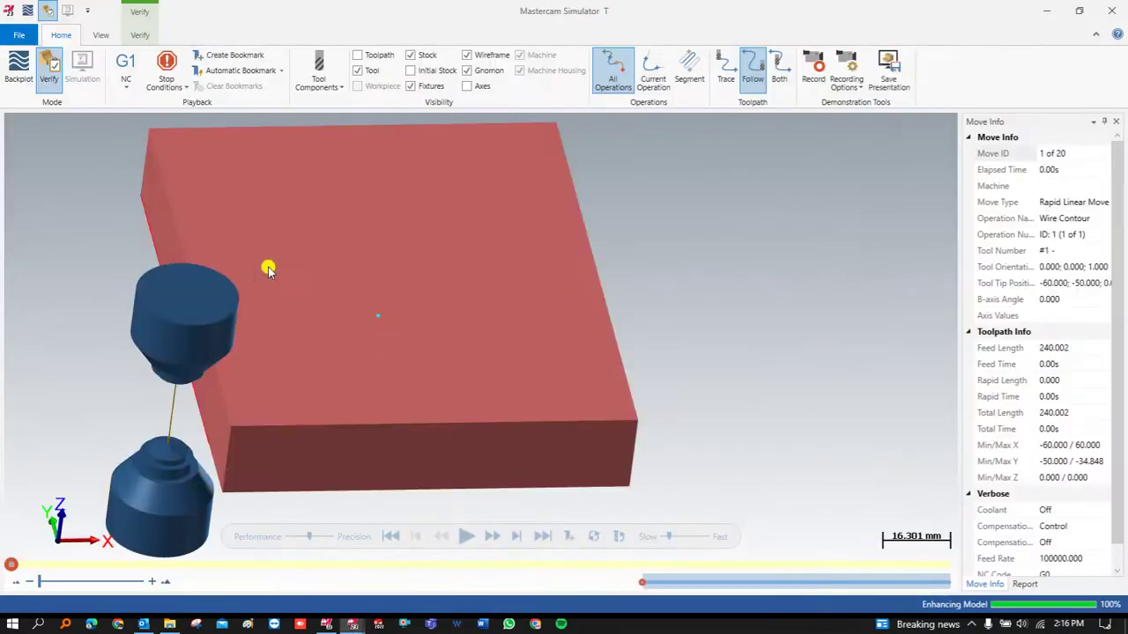
click(466, 536)
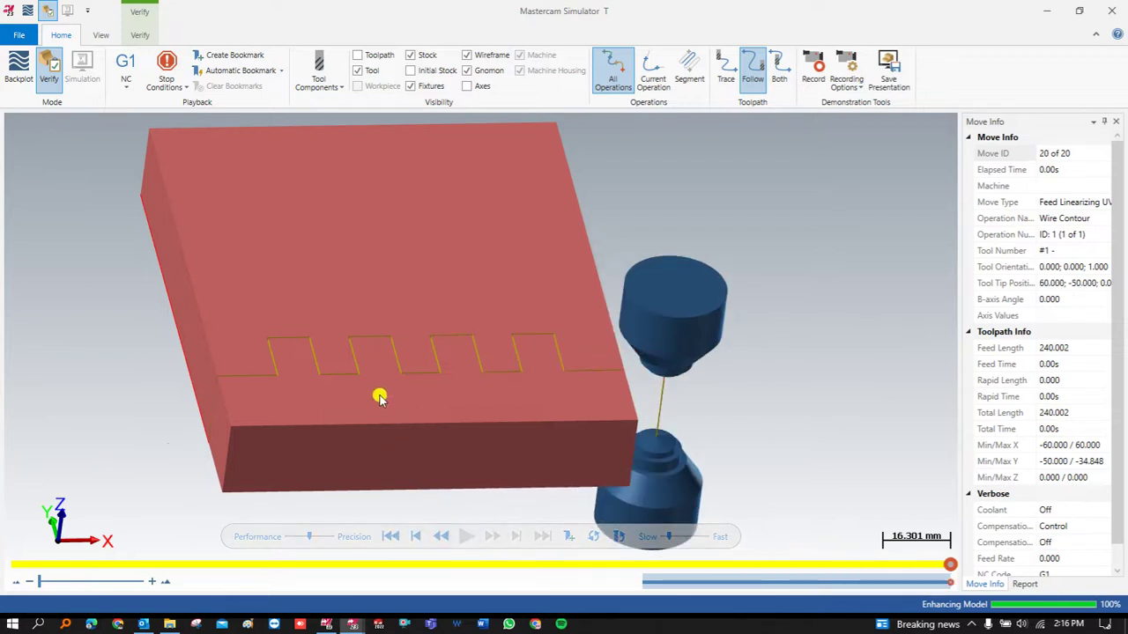
scroll(377, 403, down, 1)
middle_drag(383, 403, 370, 365)
click(140, 34)
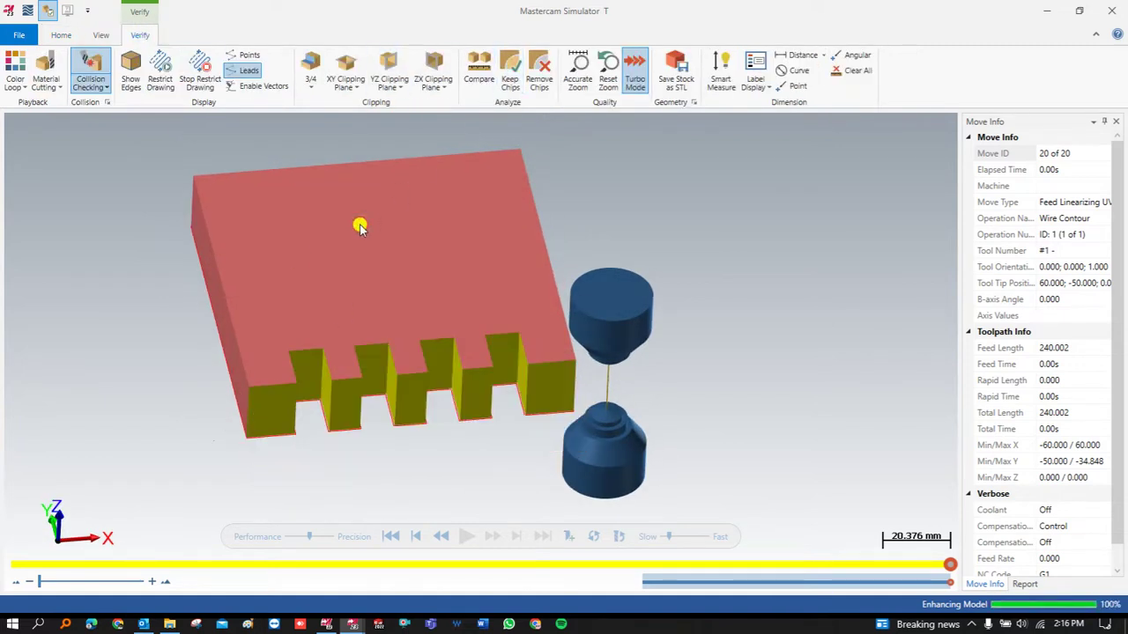
middle_drag(344, 245, 362, 211)
scroll(362, 212, up, 1)
click(1060, 10)
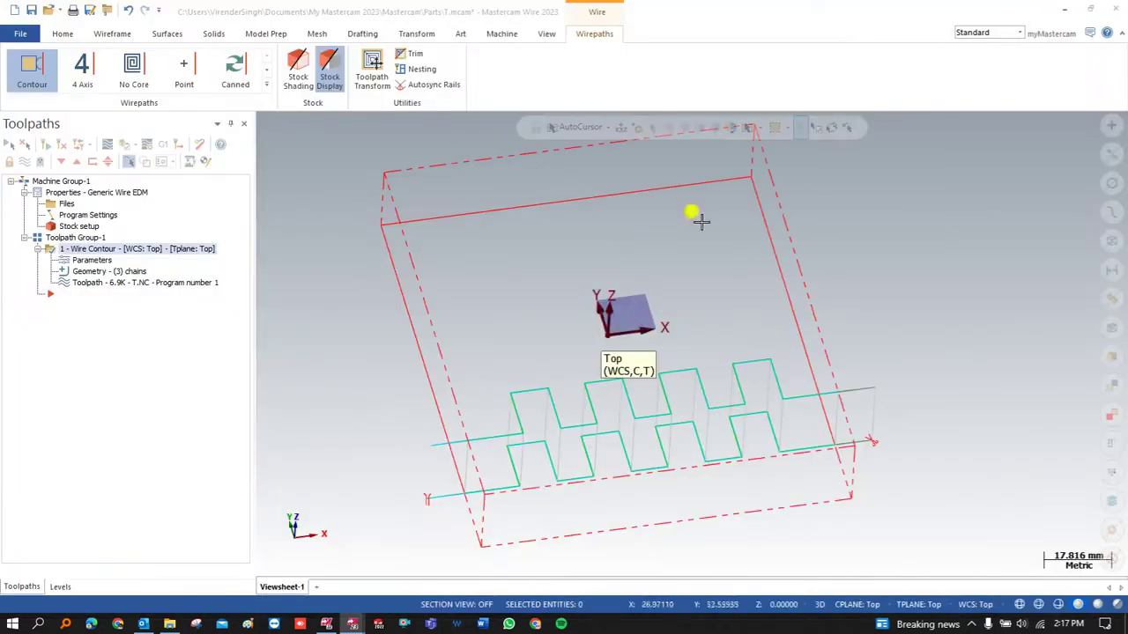
Step: Return the plate and its wirepath to the top view
right_click(505, 275)
click(529, 352)
scroll(478, 398, down, 2)
scroll(470, 272, up, 1)
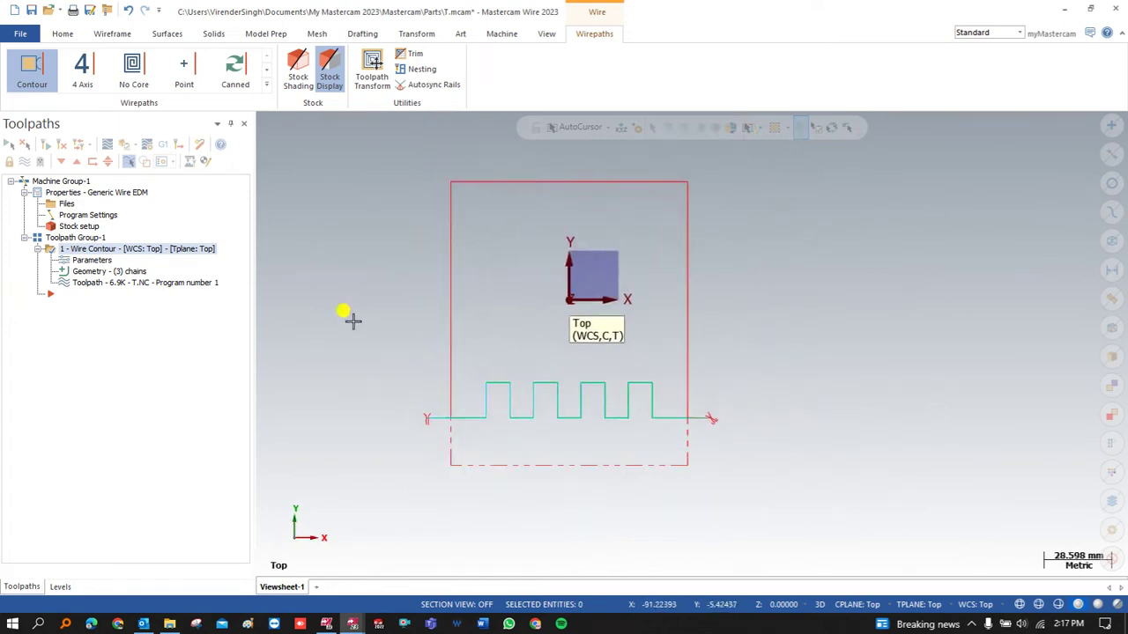